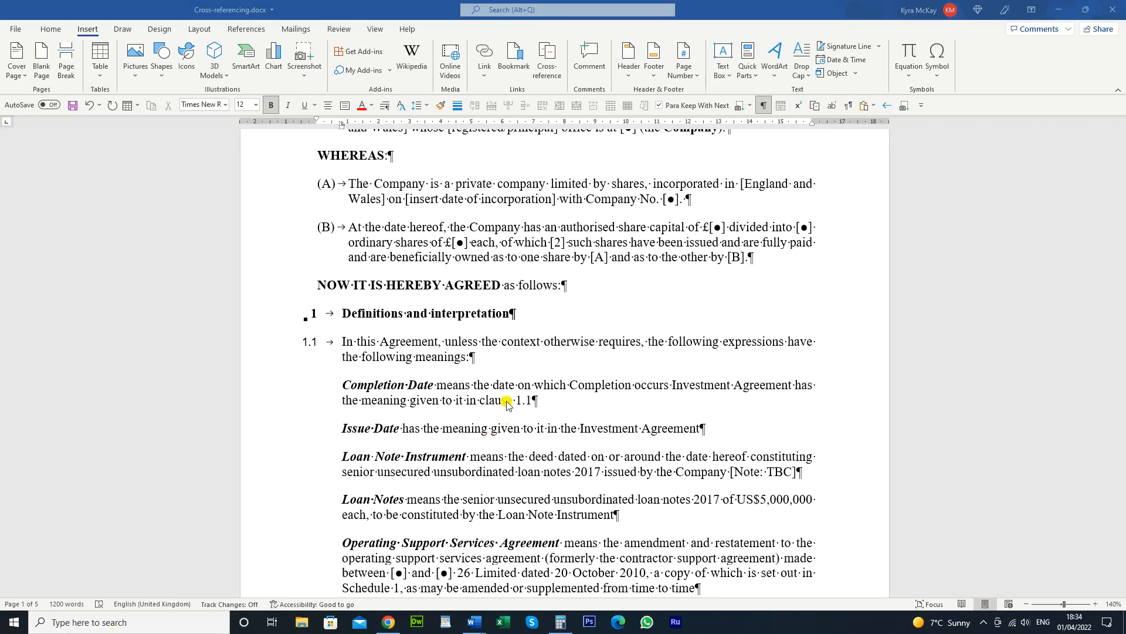
# Open the Styles pane with Ctrl+Alt+Shift+S
pyautogui.hotkey('ctrl', 'alt', 'shift', 's')
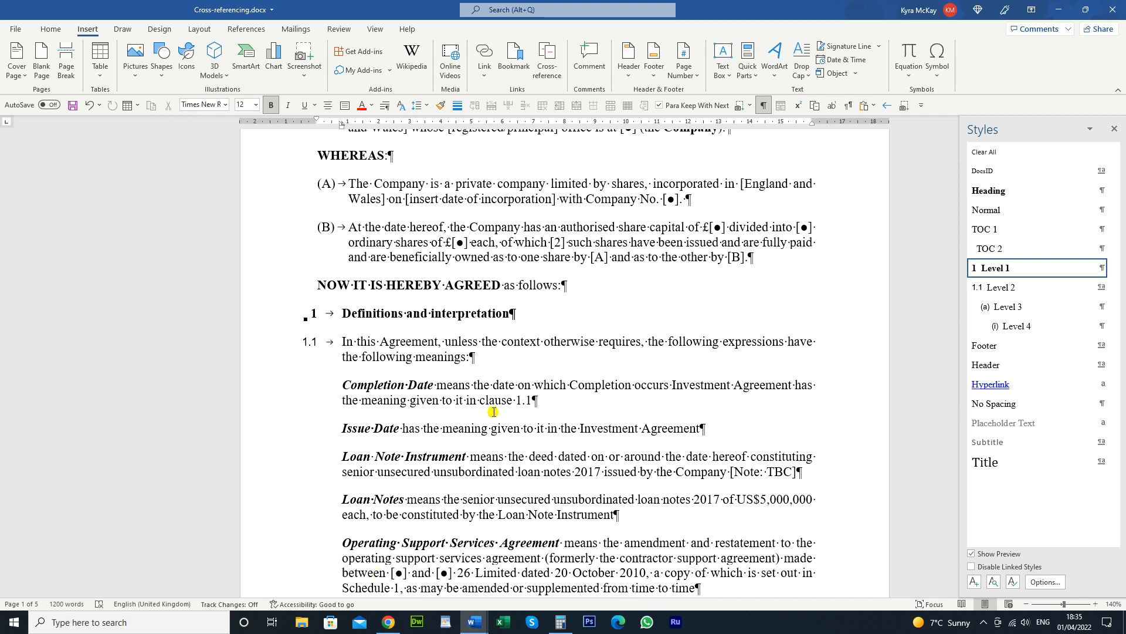
# Select the typed 1.1 in the Completion Date definition and open Cross-reference
pyautogui.click(526, 401)
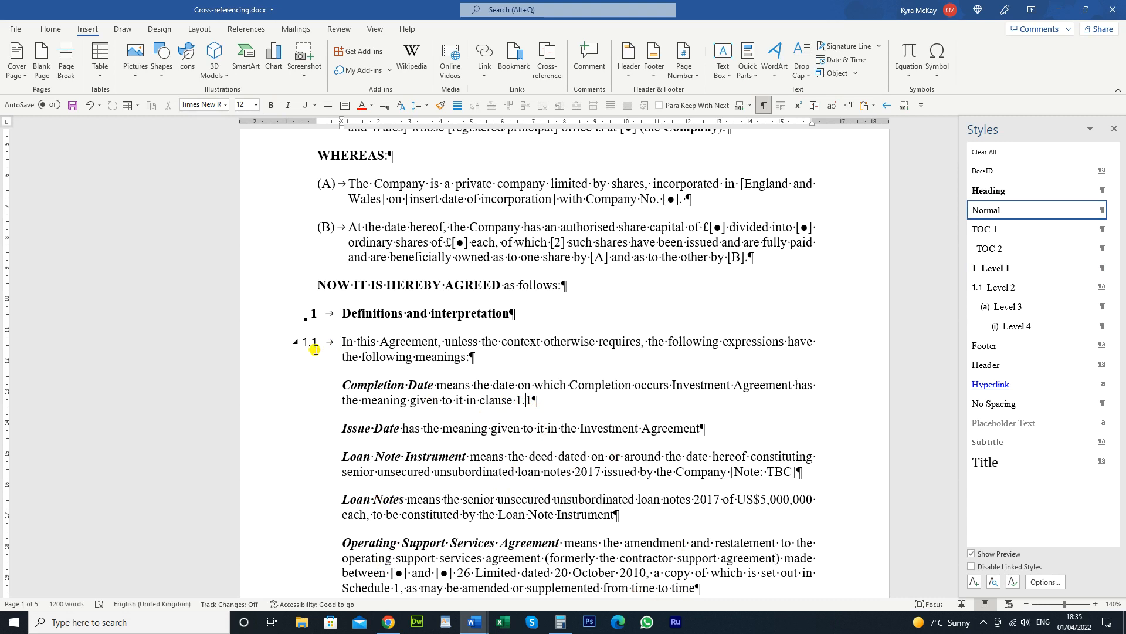
pyautogui.click(530, 402)
pyautogui.hotkey('shift', 'Left')
pyautogui.hotkey('shift', 'Left')
pyautogui.hotkey('shift', 'Left')
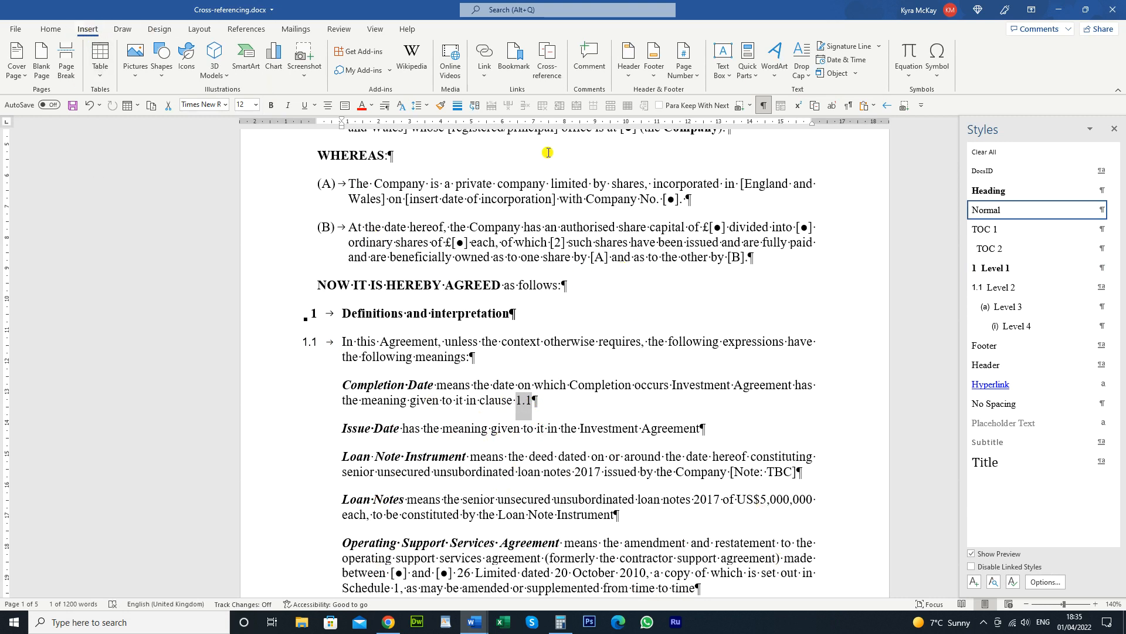
pyautogui.click(547, 66)
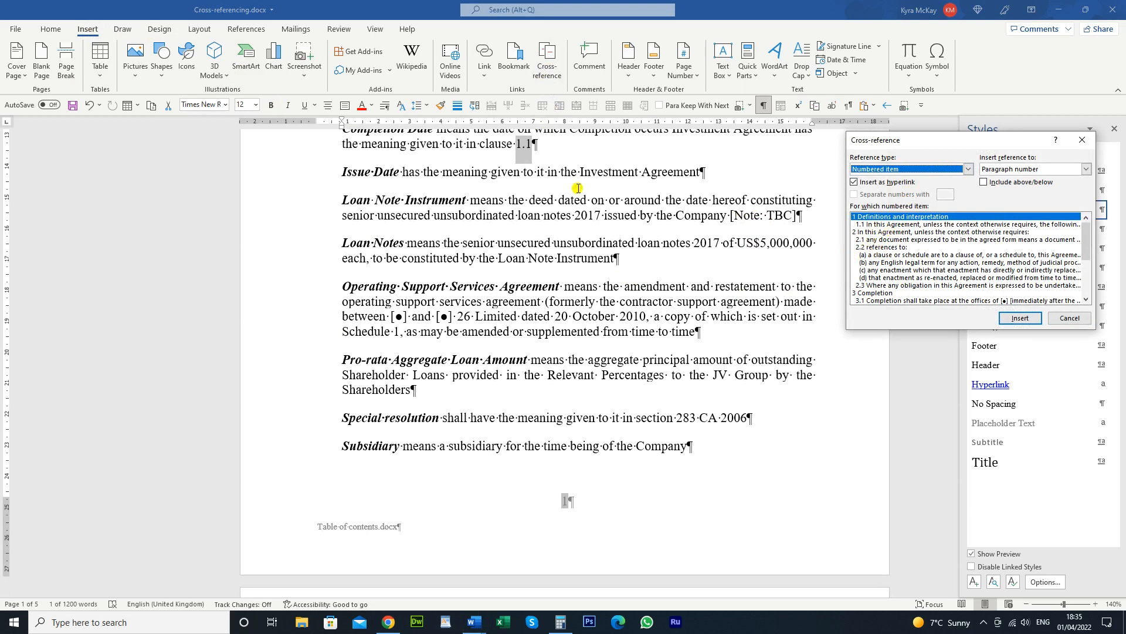
# Replace the plain 1.1 with a cross-reference to numbered clause 1.1, then open the File backstage
pyautogui.click(871, 225)
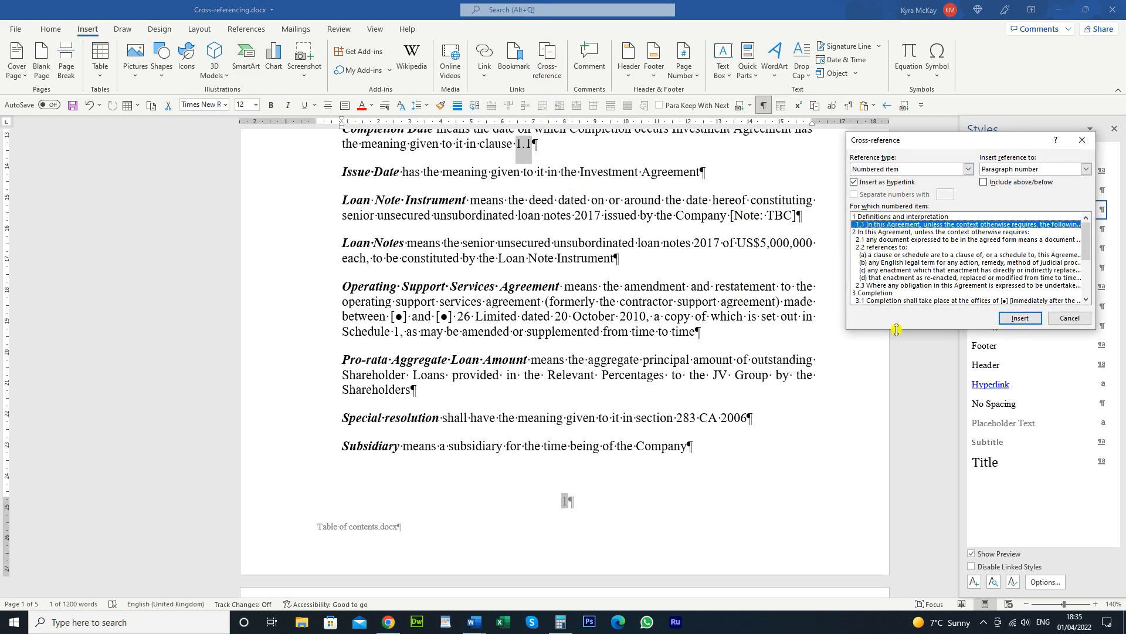
pyautogui.click(1027, 320)
pyautogui.click(556, 165)
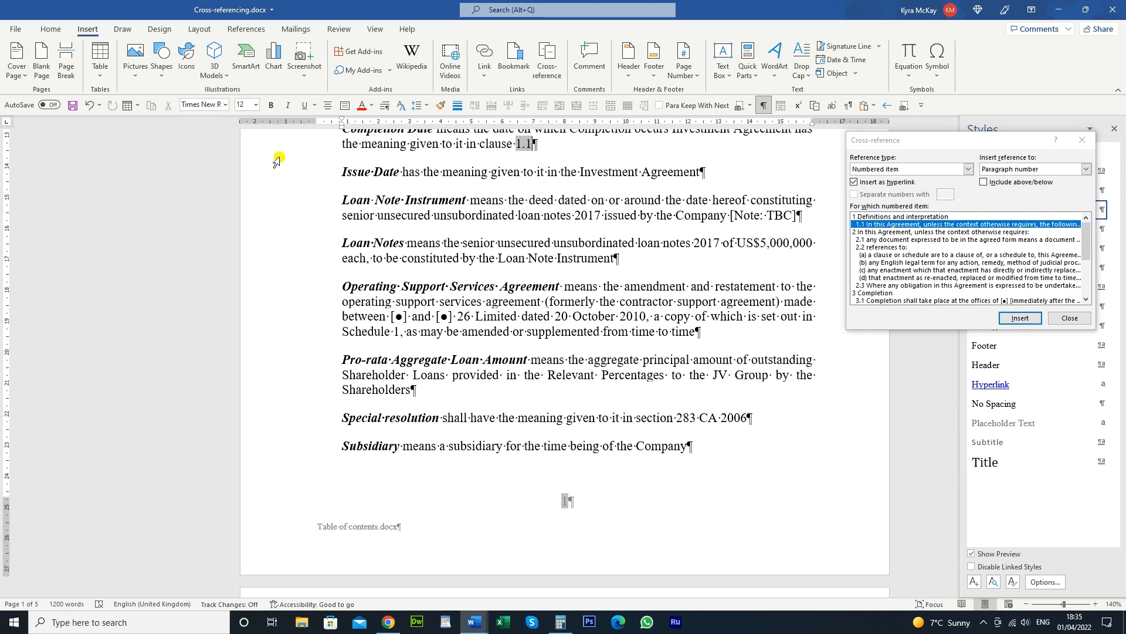
pyautogui.click(19, 32)
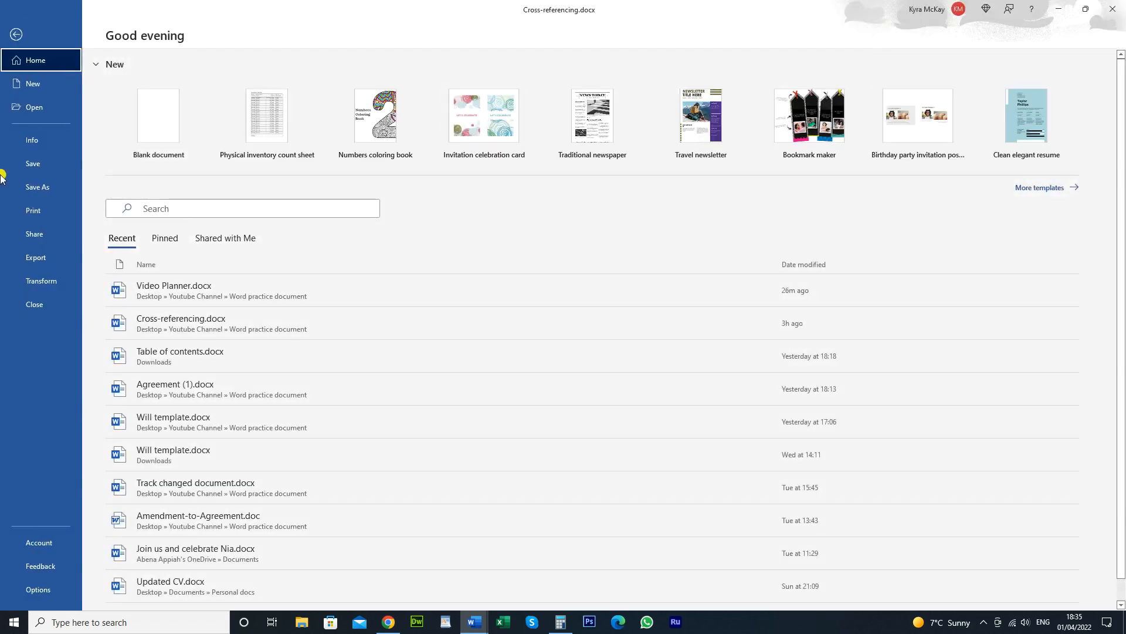
# Set Field shading to Always in Word Options > Advanced
pyautogui.click(35, 590)
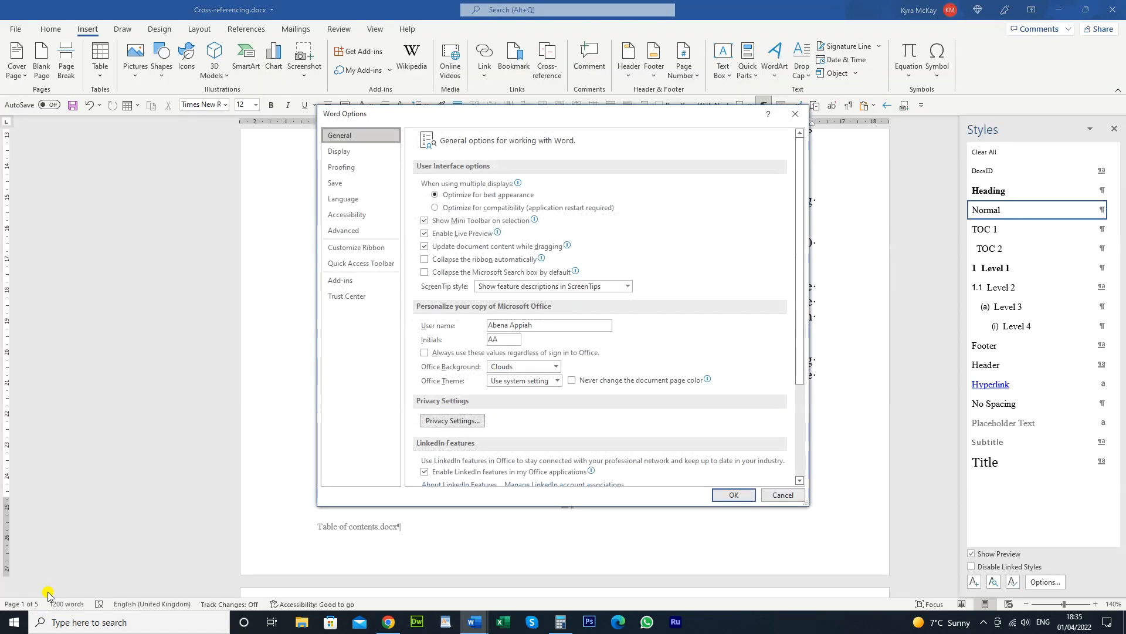
pyautogui.click(346, 230)
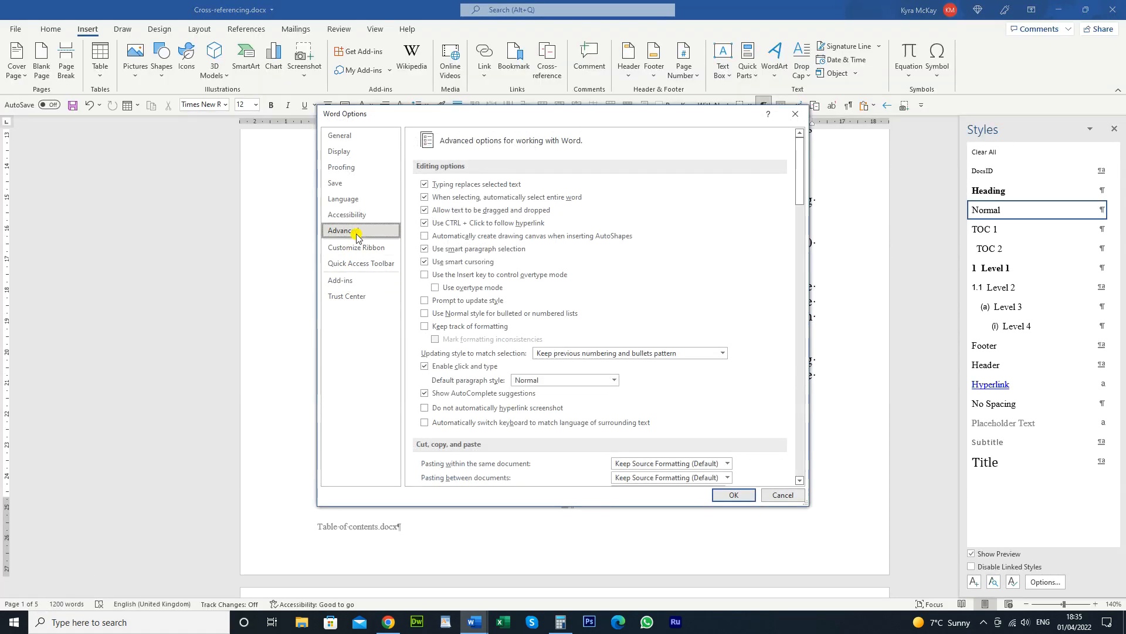
pyautogui.scroll(-5, 528, 337)
pyautogui.scroll(-7, 528, 337)
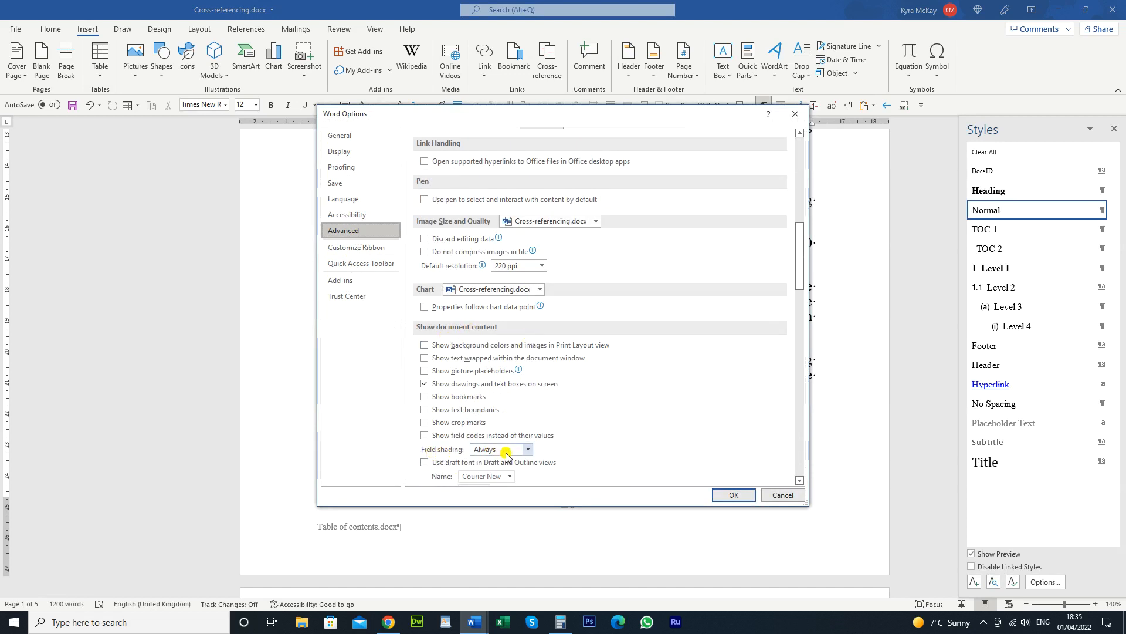
pyautogui.click(531, 450)
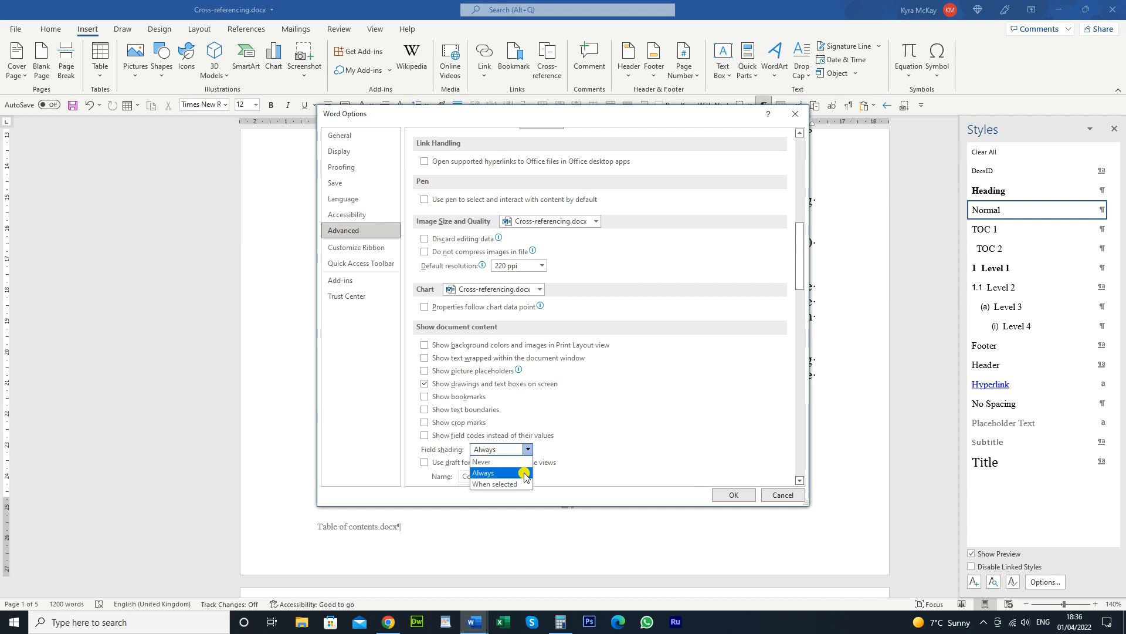
pyautogui.click(524, 474)
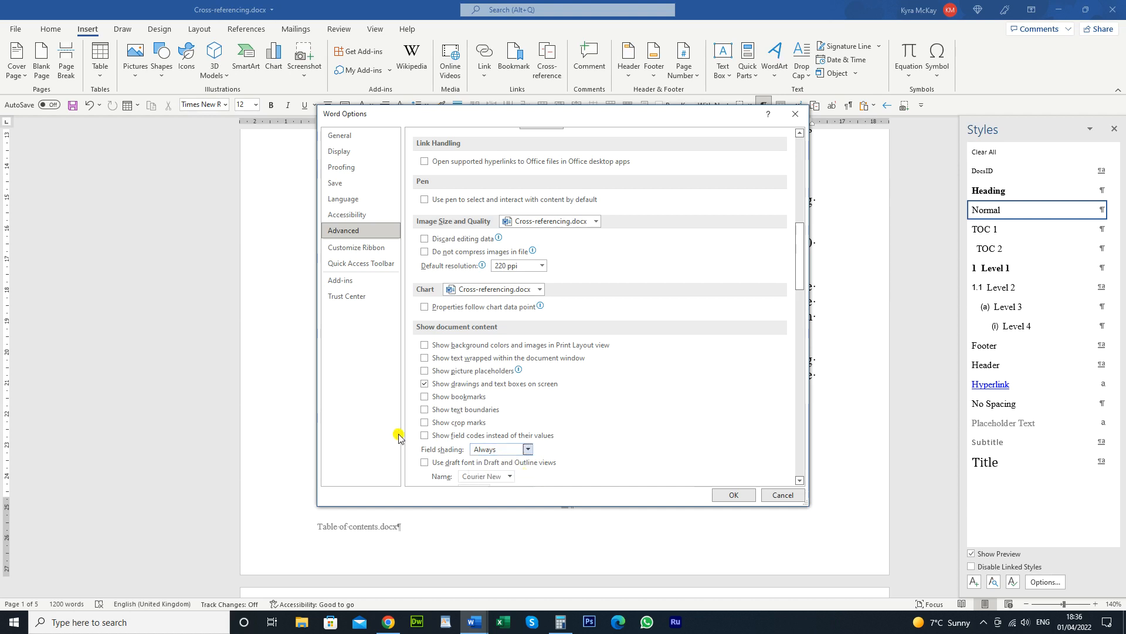
pyautogui.click(734, 495)
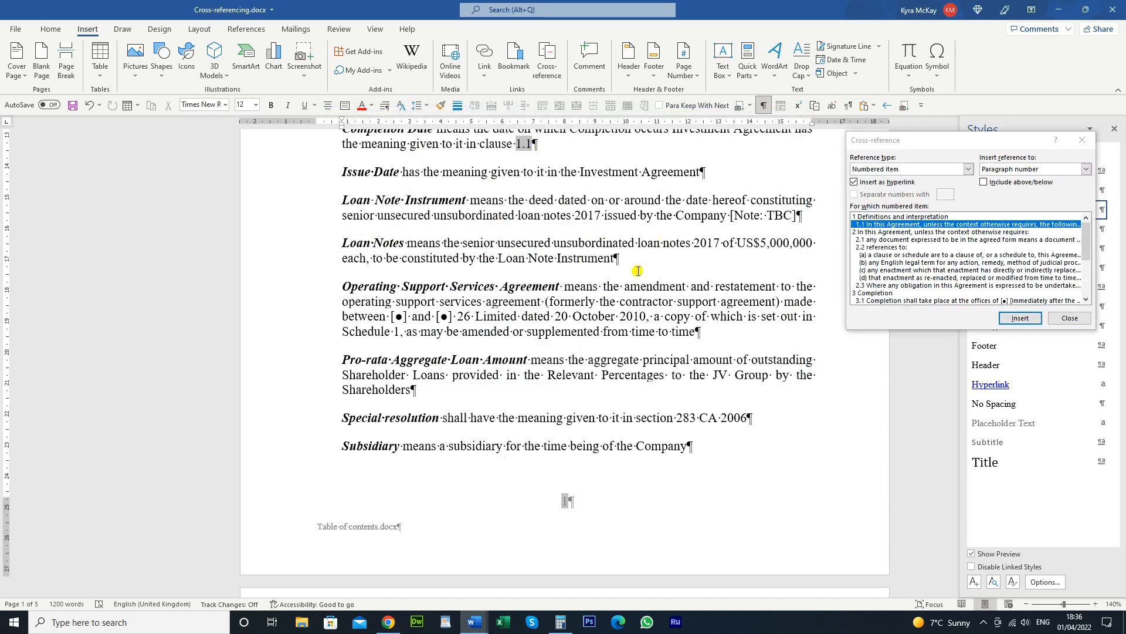
# Search the document for 'clause' until reaching the plain 'clause 5' mention
pyautogui.scroll(1, 664, 256)
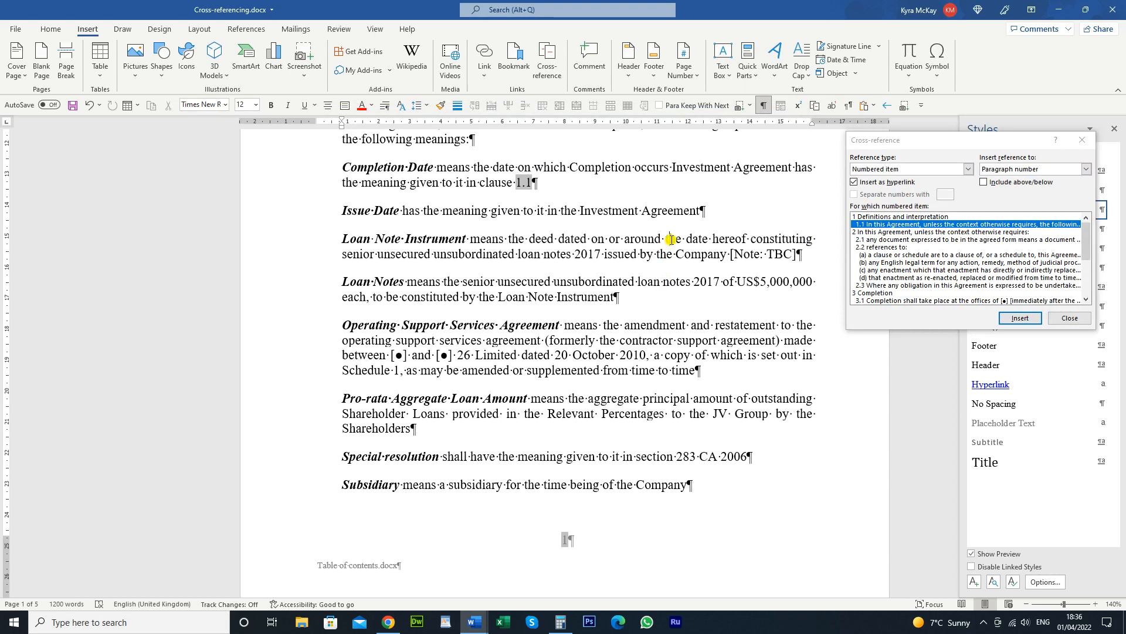
pyautogui.hotkey('ctrl', 'h')
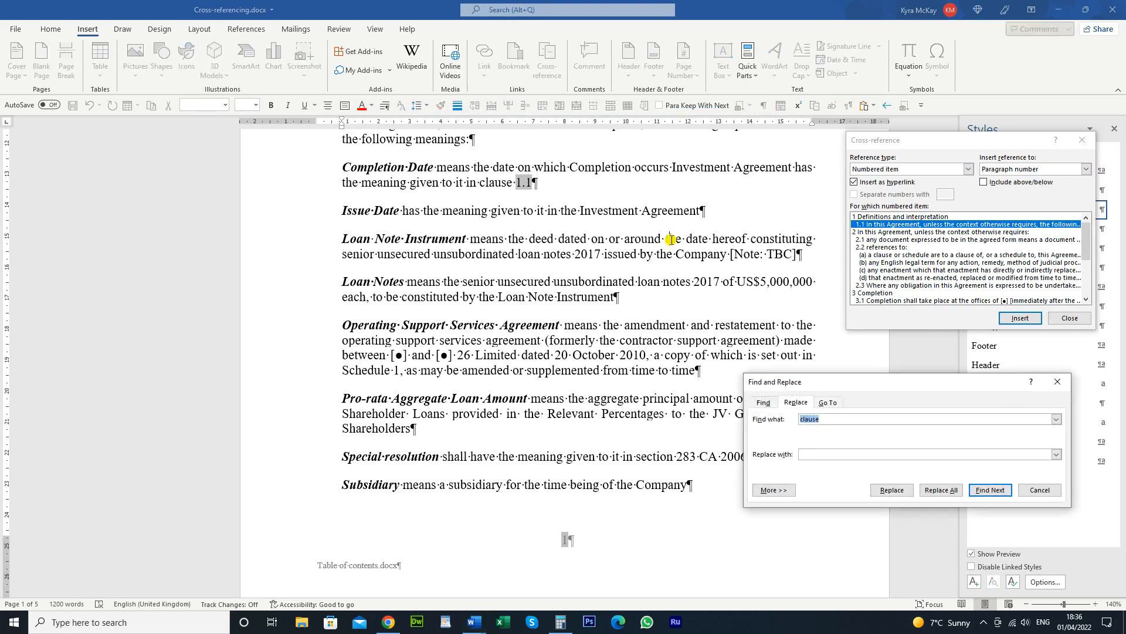
pyautogui.press('Return')
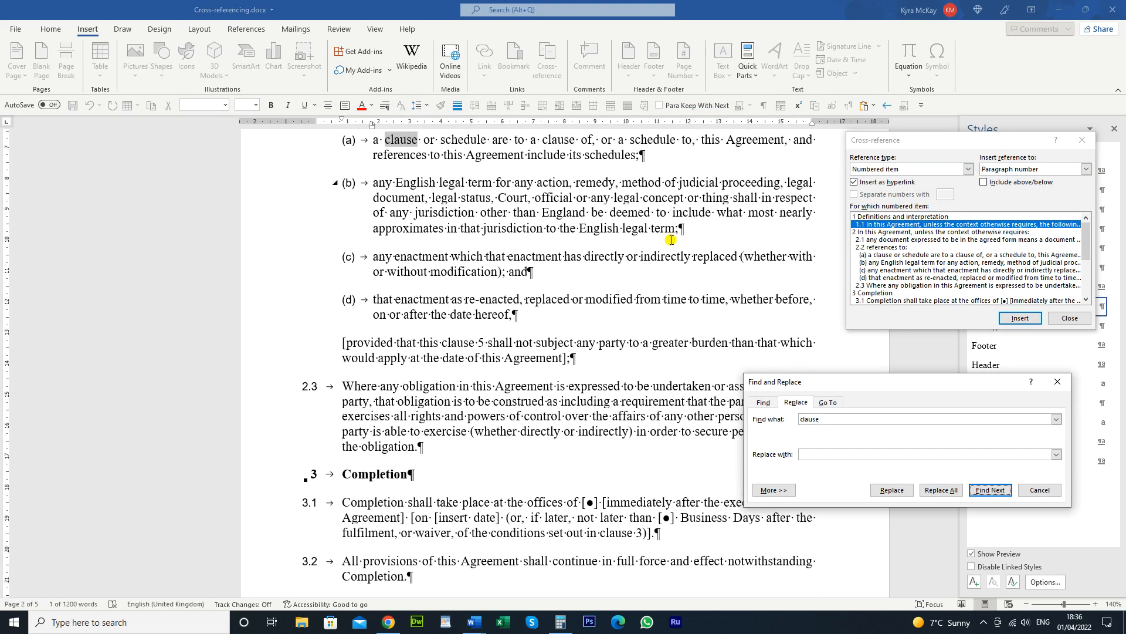
pyautogui.press('Return')
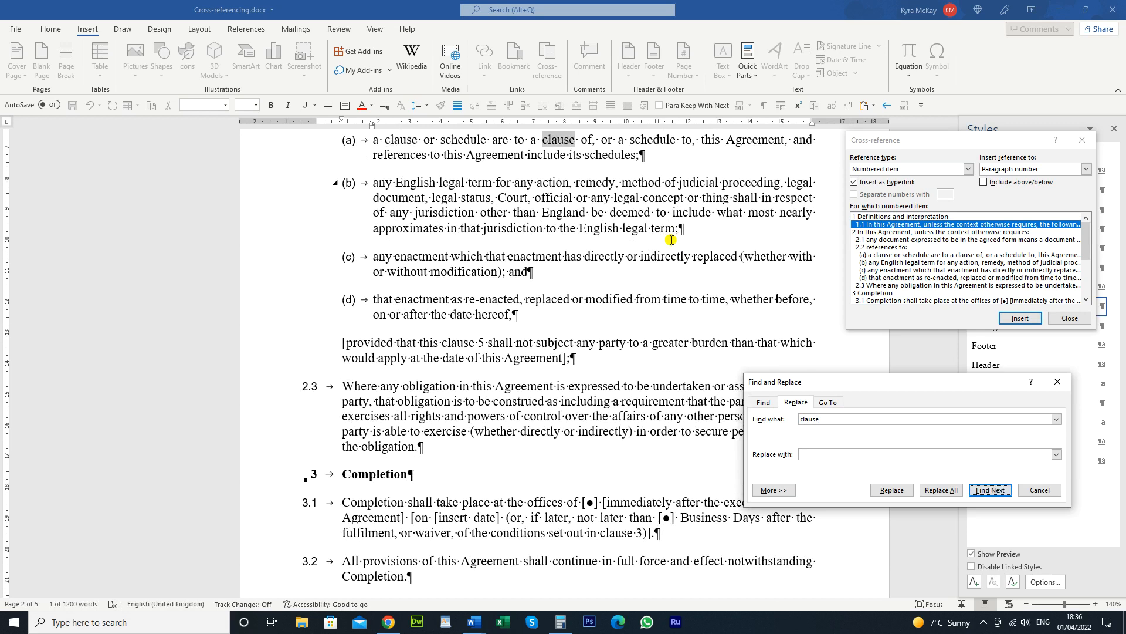
pyautogui.press('Return')
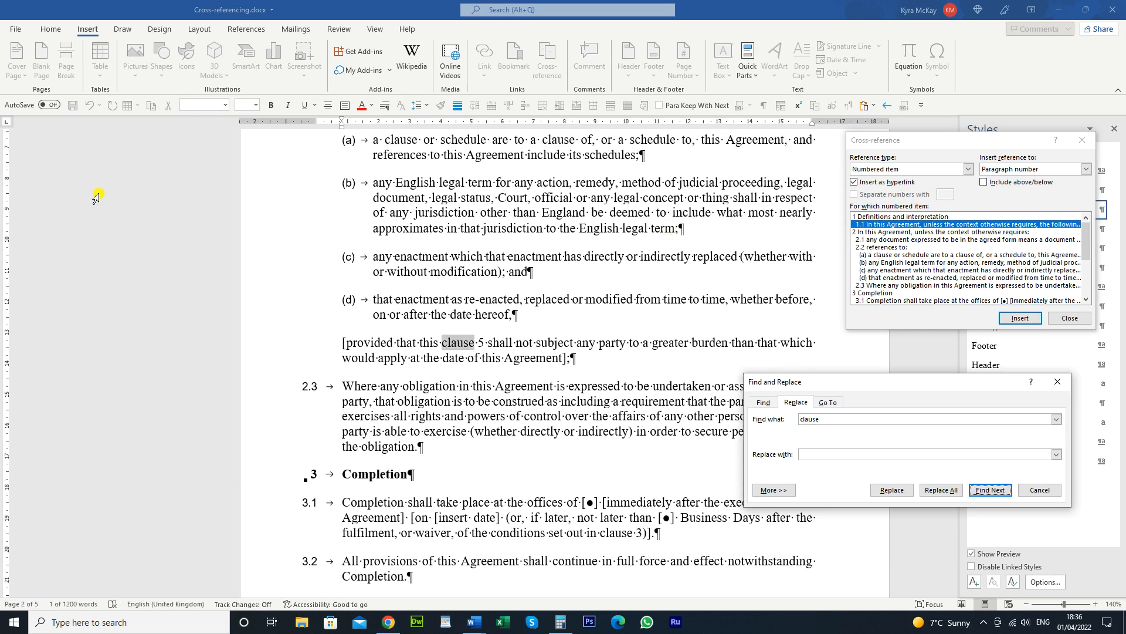
# Select the 5 and choose '5 Costs and expenses' as the cross-reference target
pyautogui.click(480, 348)
pyautogui.click(482, 346)
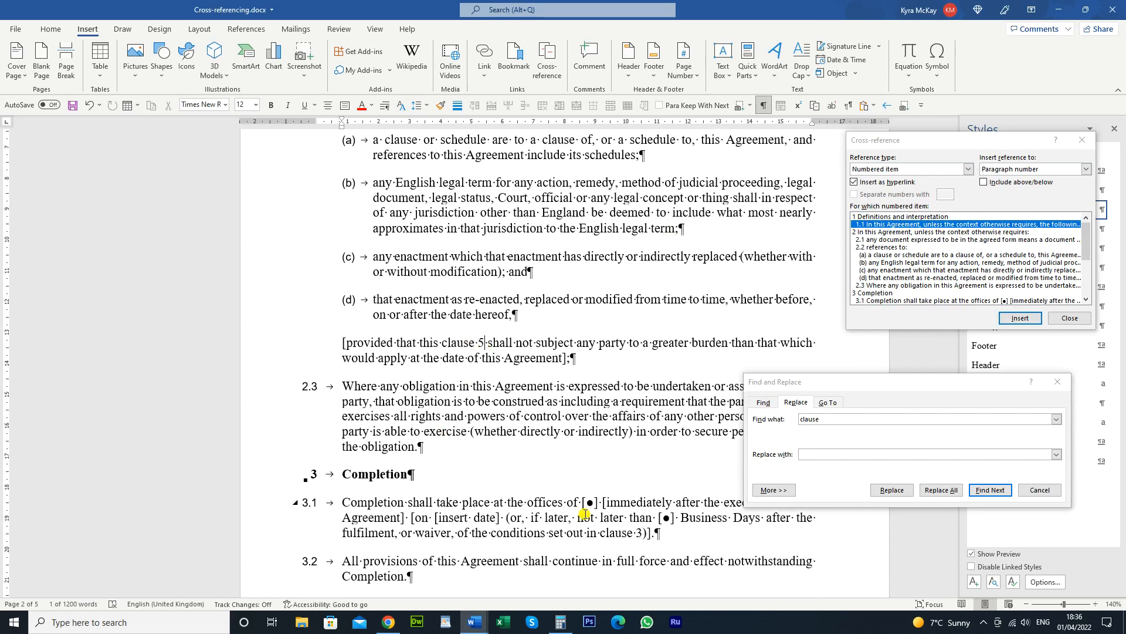
pyautogui.click(960, 278)
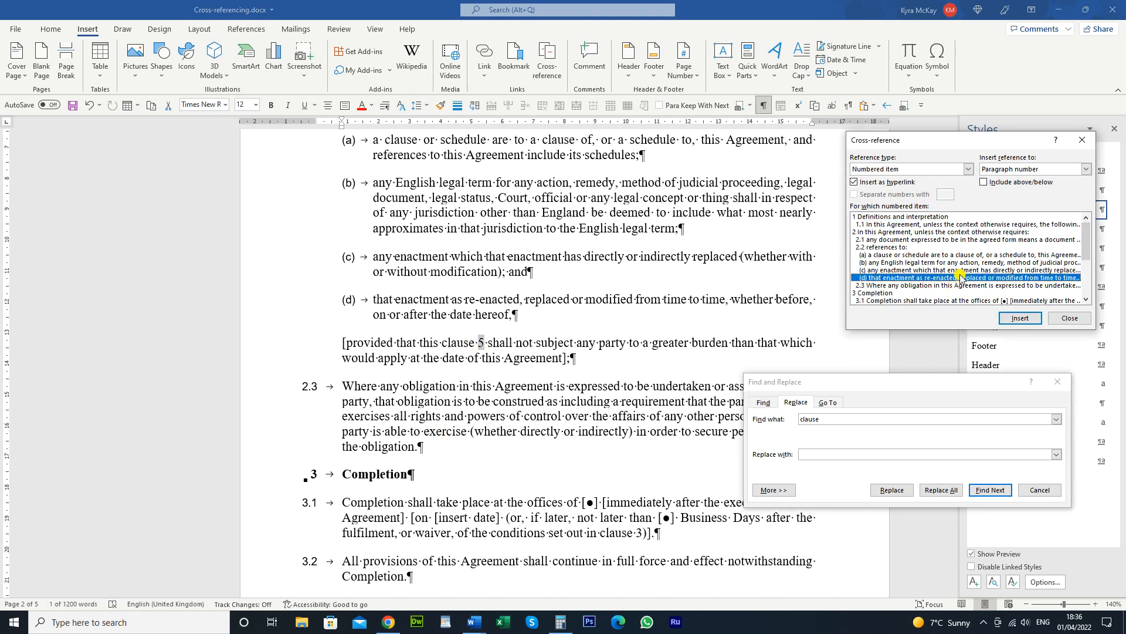
pyautogui.scroll(-4, 961, 278)
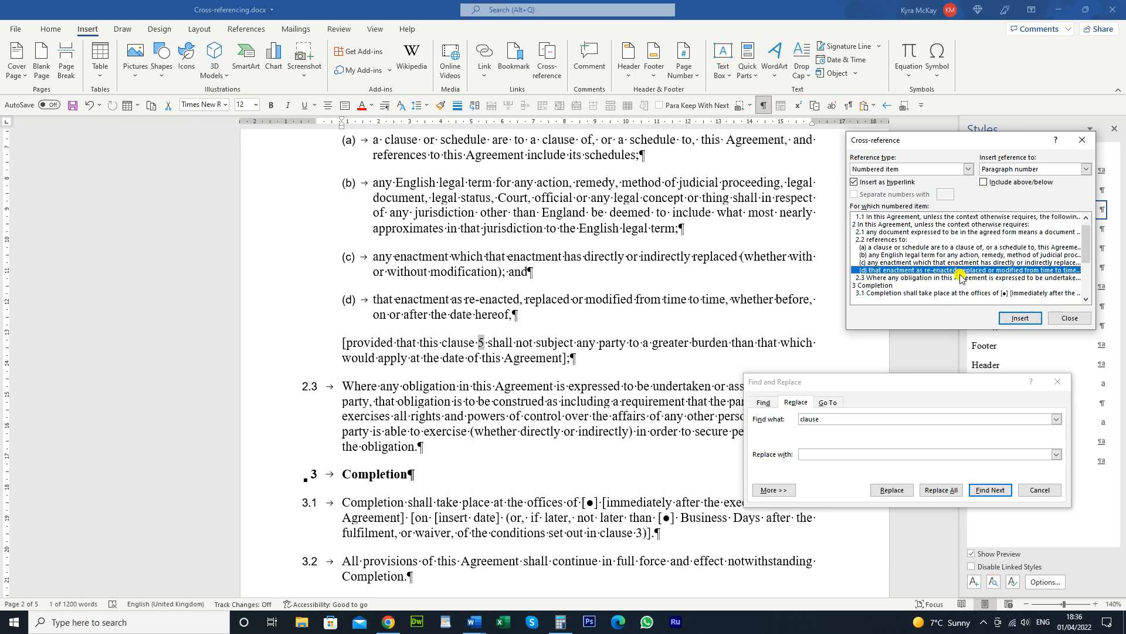
pyautogui.scroll(4, 960, 277)
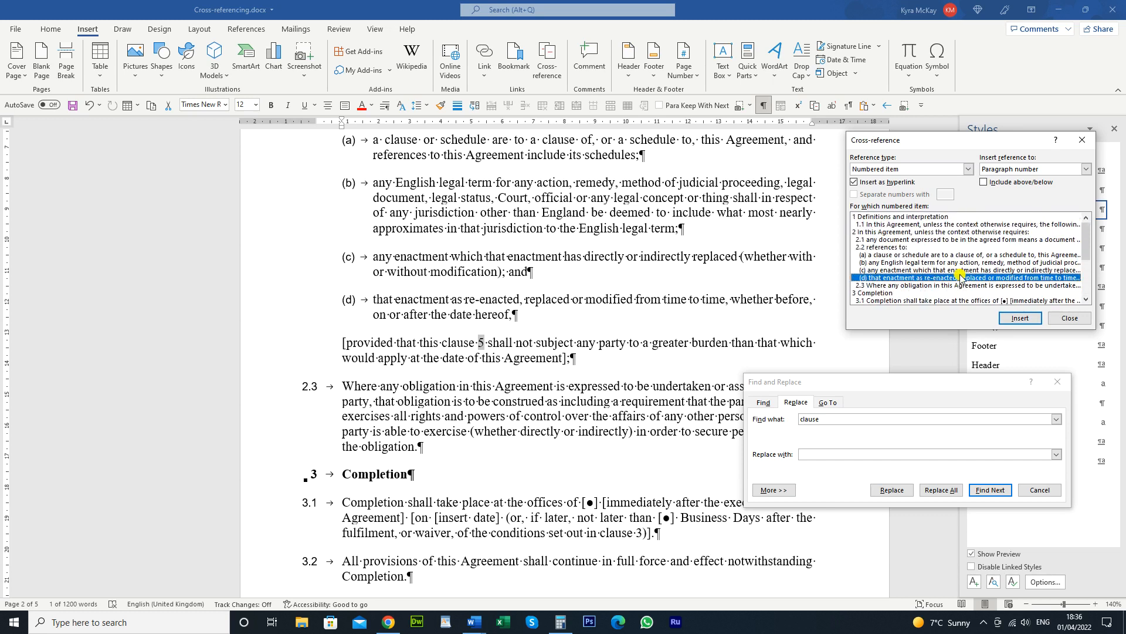
pyautogui.press('5')
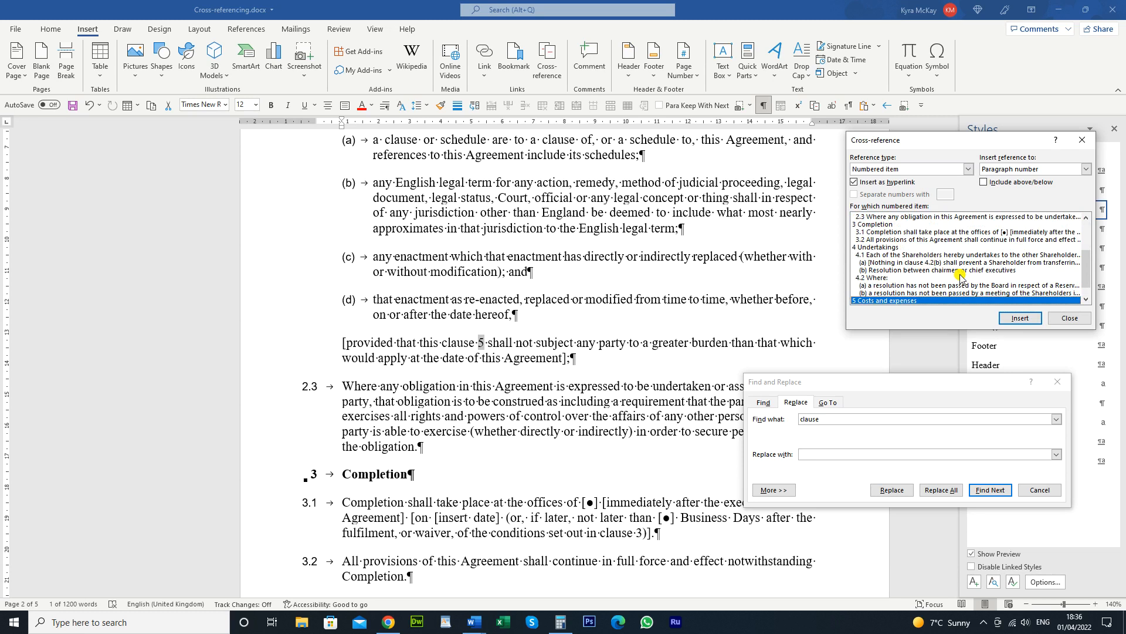
# Insert the clause 5 cross-reference, then link the 3 in paragraph 3.1 to '3 Completion'
pyautogui.click(1027, 323)
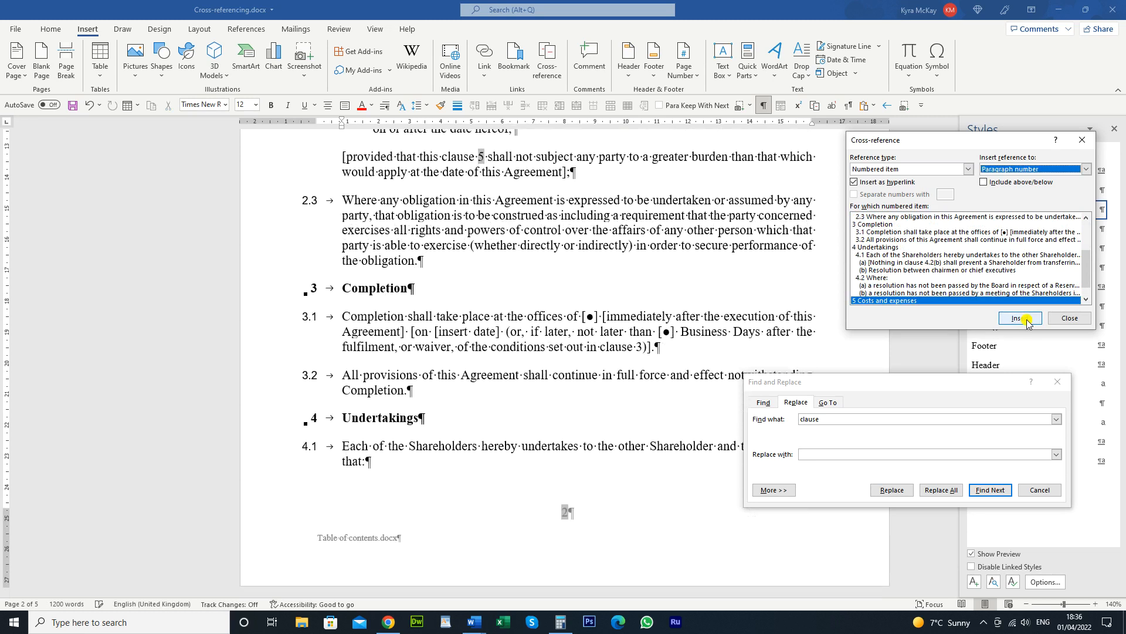
pyautogui.click(989, 490)
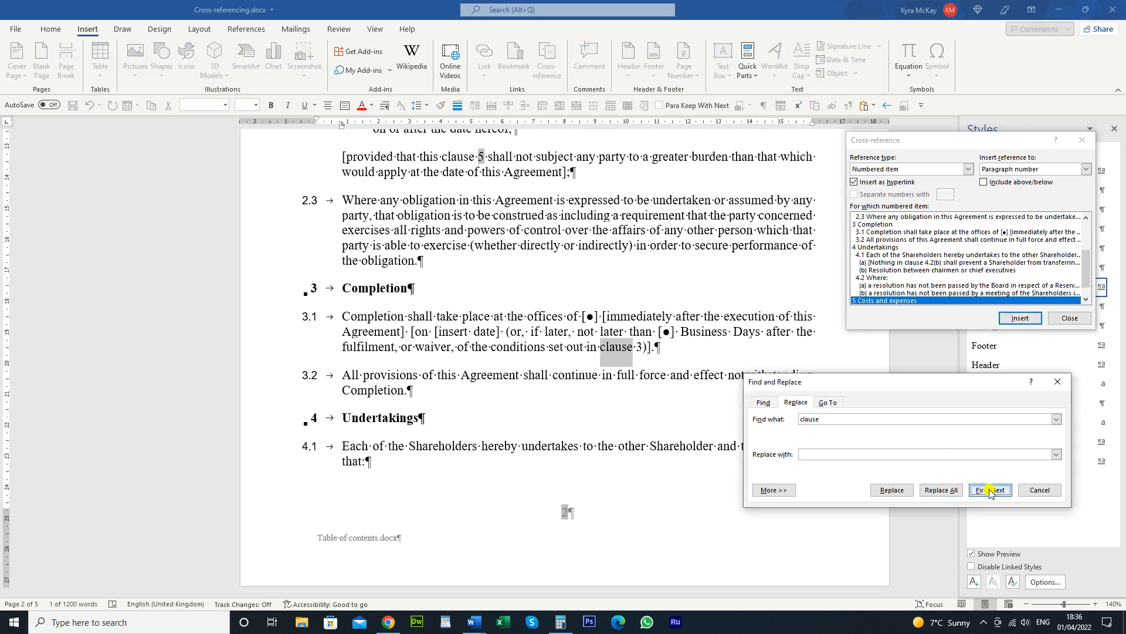
pyautogui.click(641, 347)
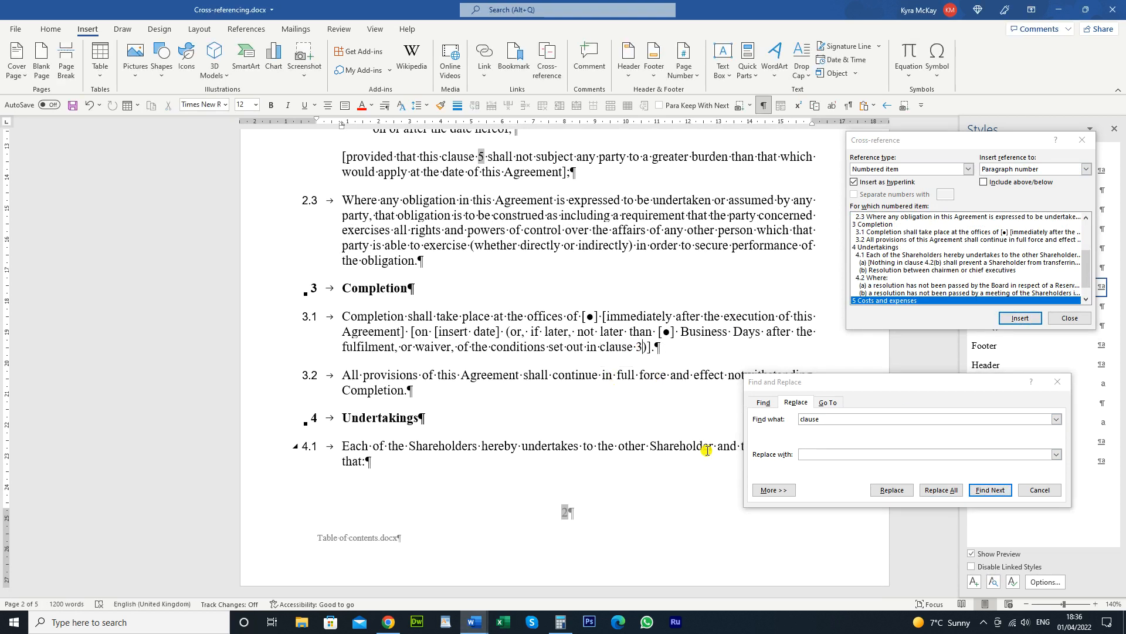
pyautogui.hotkey('shift', 'Left')
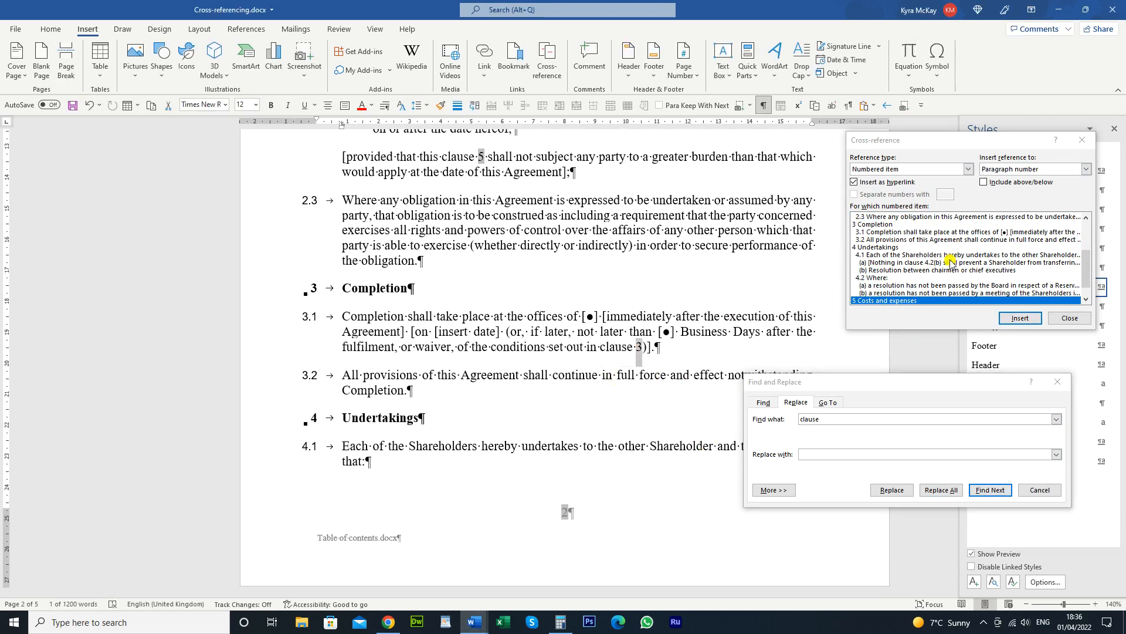
pyautogui.click(862, 224)
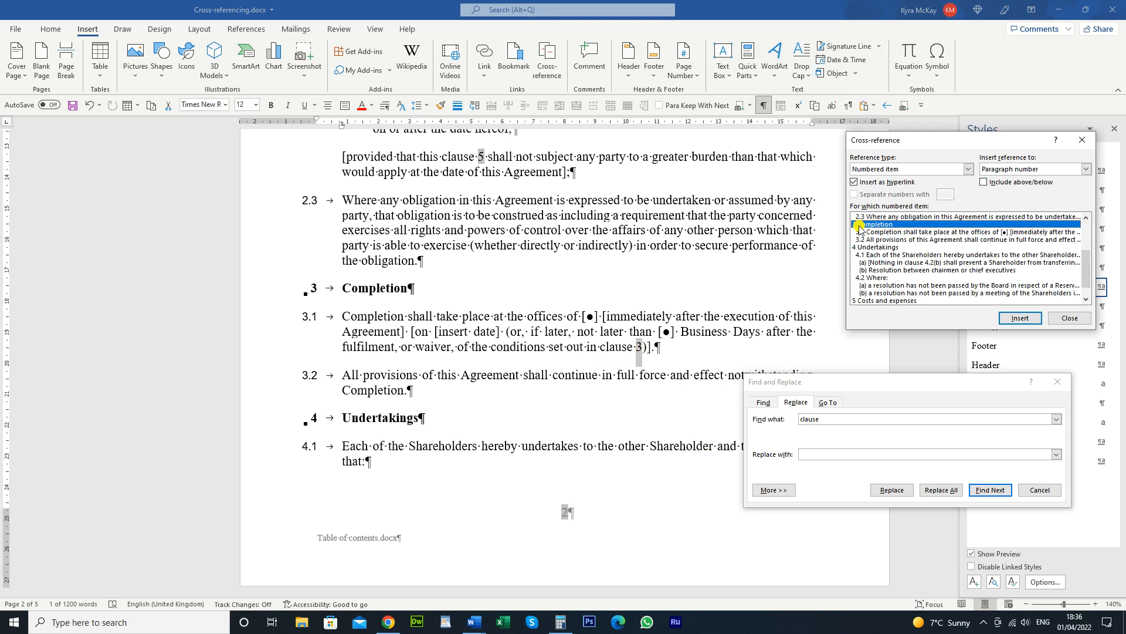
pyautogui.click(1021, 318)
# Find the next clause mention and select the plain 4.2(b) in clause 4.1(a)
pyautogui.click(1002, 493)
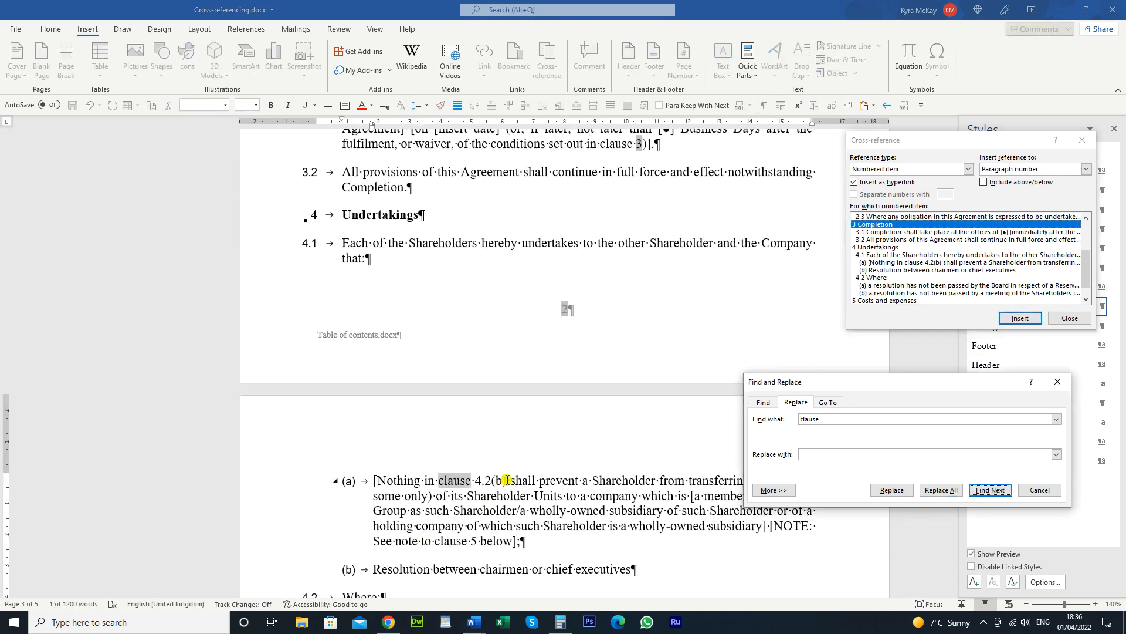
pyautogui.click(499, 510)
pyautogui.click(504, 481)
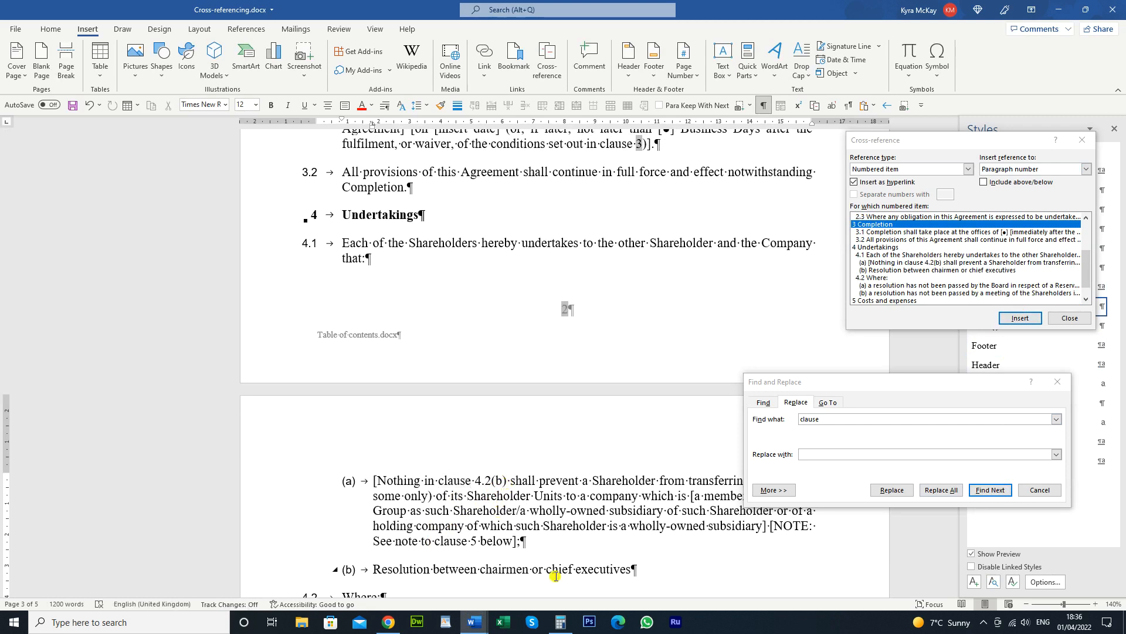
pyautogui.hotkey('shift', 'Left')
pyautogui.hotkey('shift', 'Left')
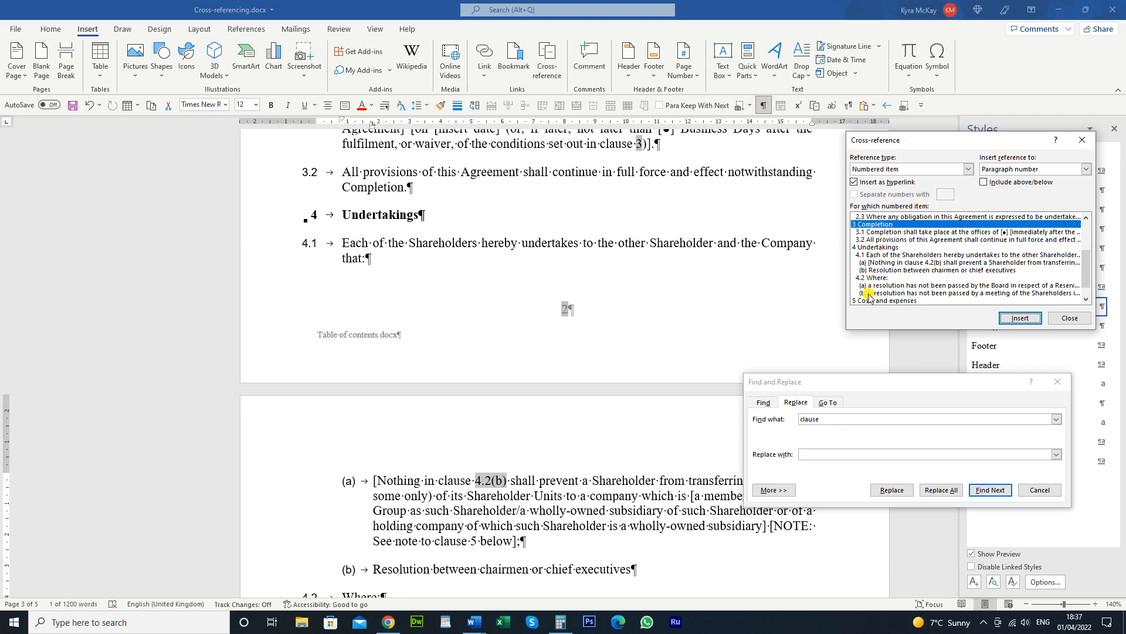
# Insert a cross-reference to sub-clause 4.2(b) and check the Insert reference to options
pyautogui.click(870, 293)
pyautogui.click(1020, 317)
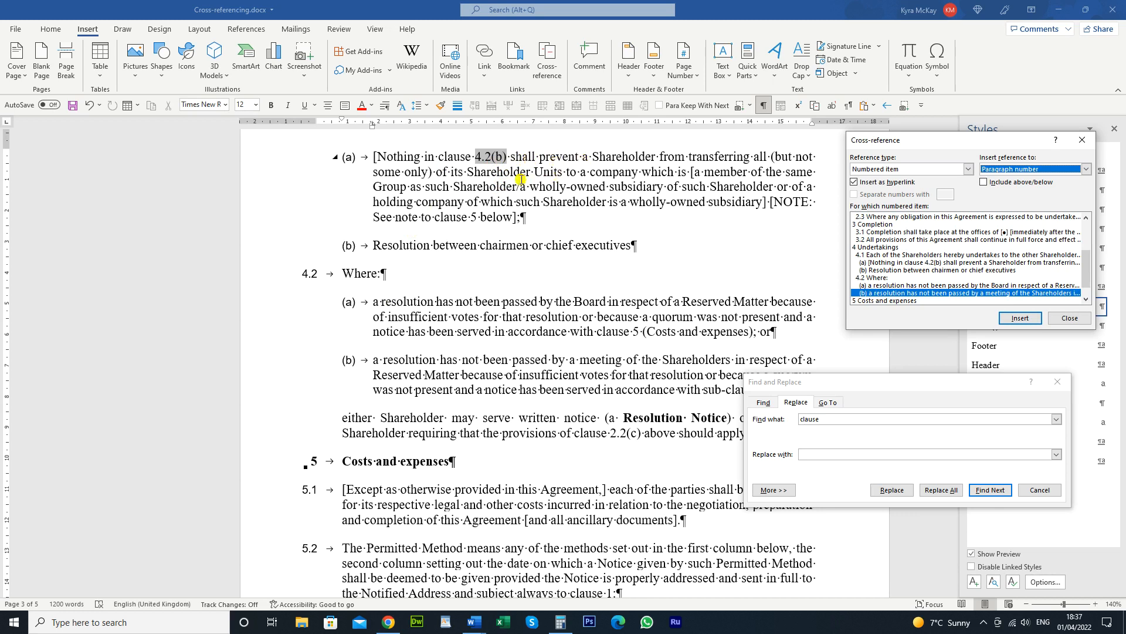
pyautogui.click(1090, 172)
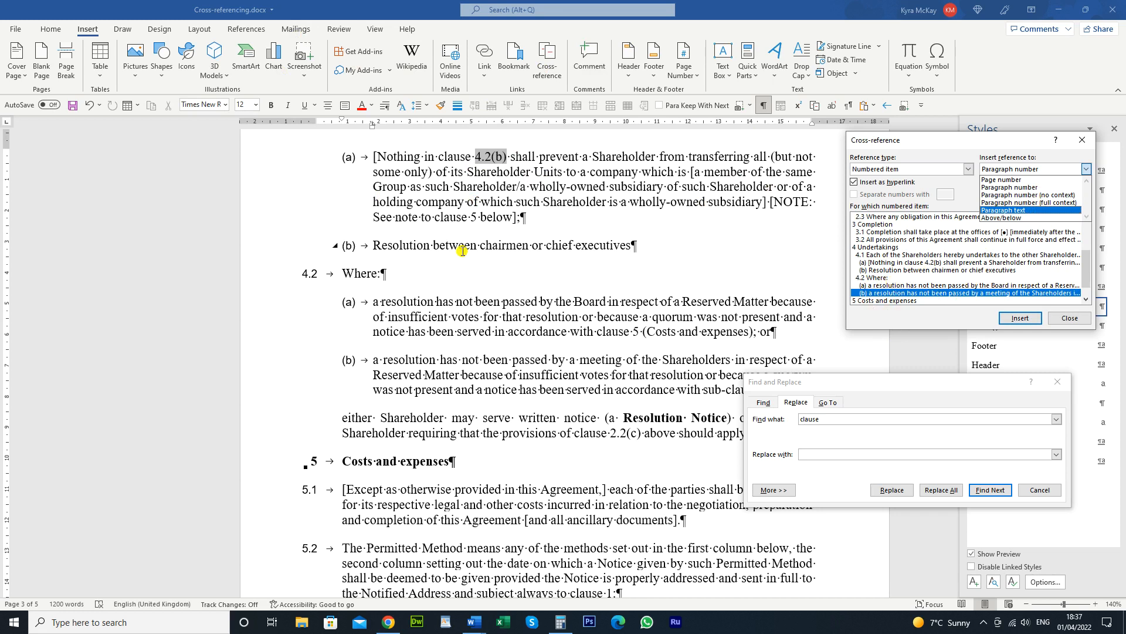
pyautogui.click(466, 213)
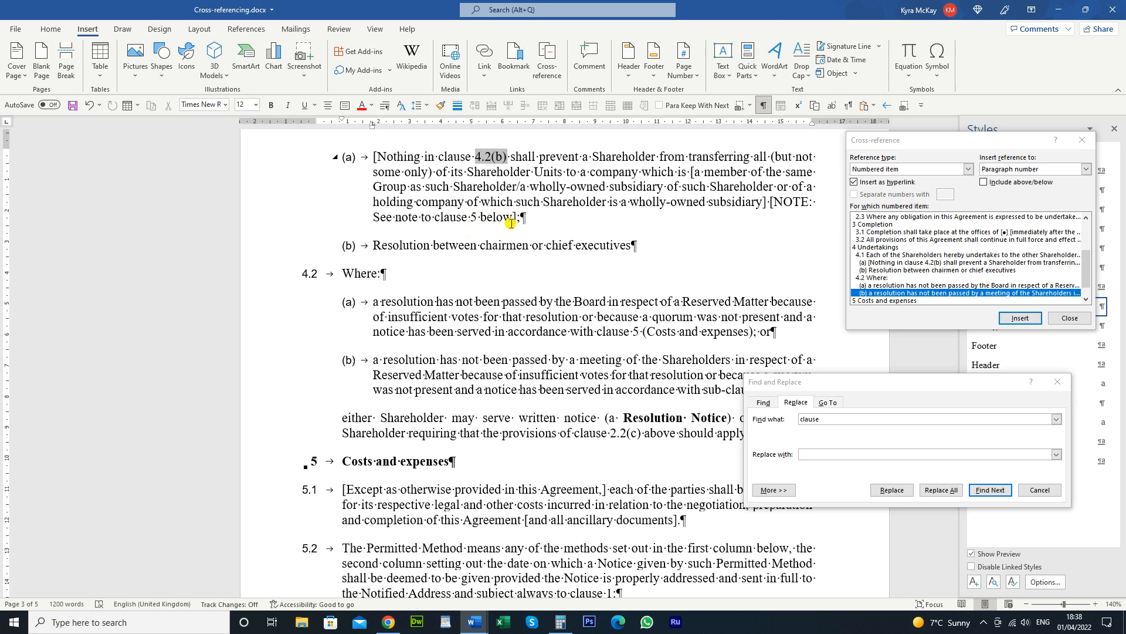
# Select the plain 5 in the note and target clause 5 Costs and expenses
pyautogui.click(477, 217)
pyautogui.hotkey('shift', 'Left')
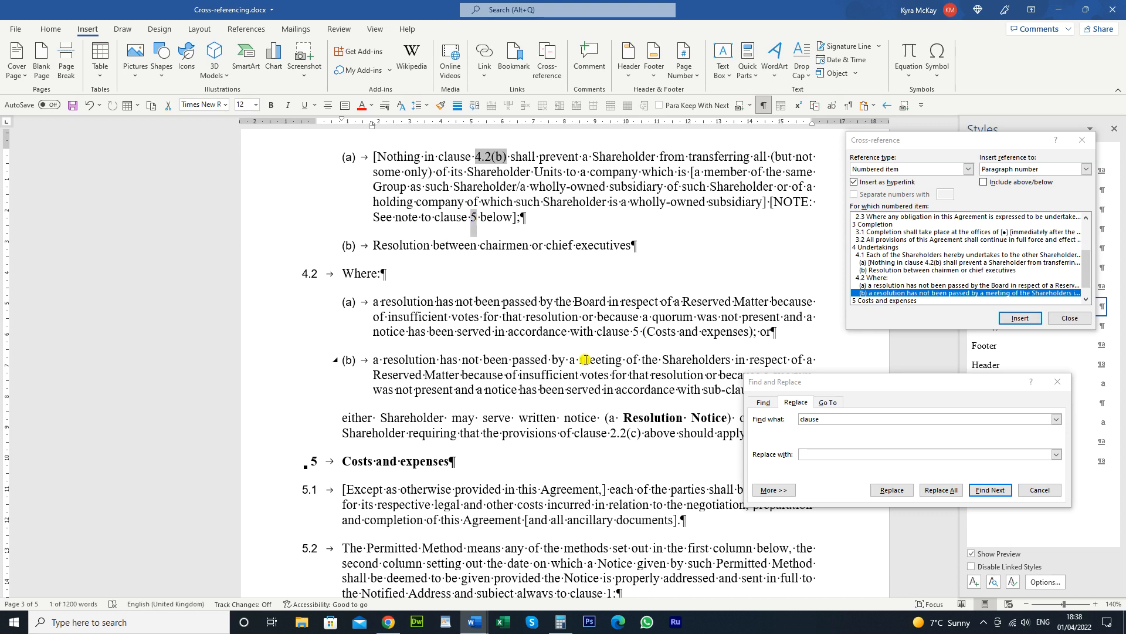
pyautogui.click(887, 300)
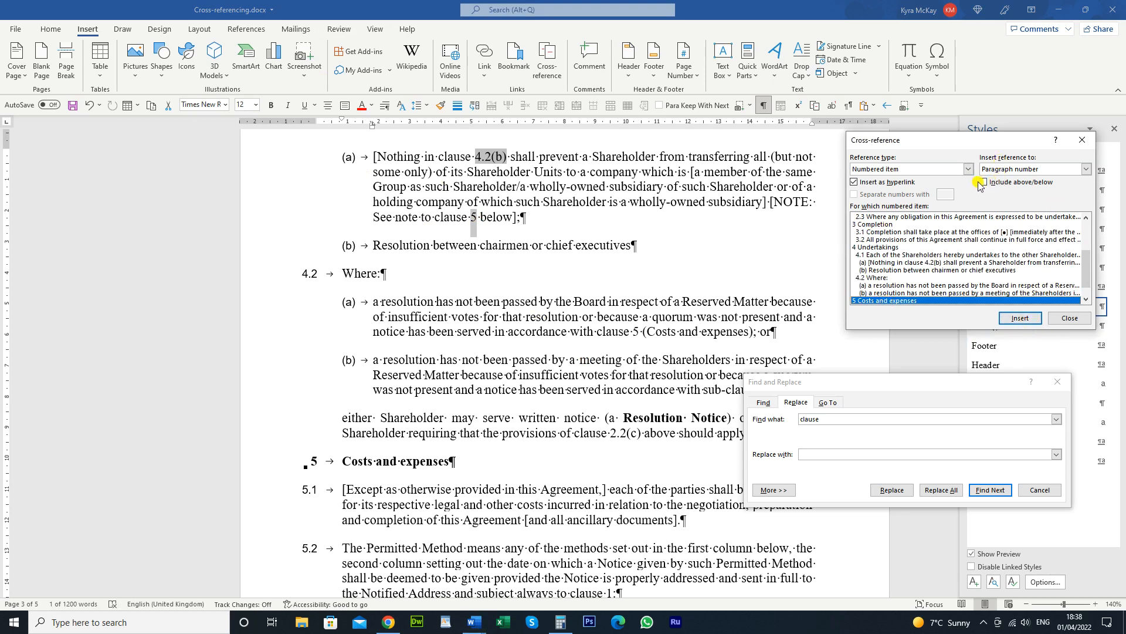
# Replace '5 below' with a clause 5 cross-reference including above/below wording
pyautogui.click(508, 222)
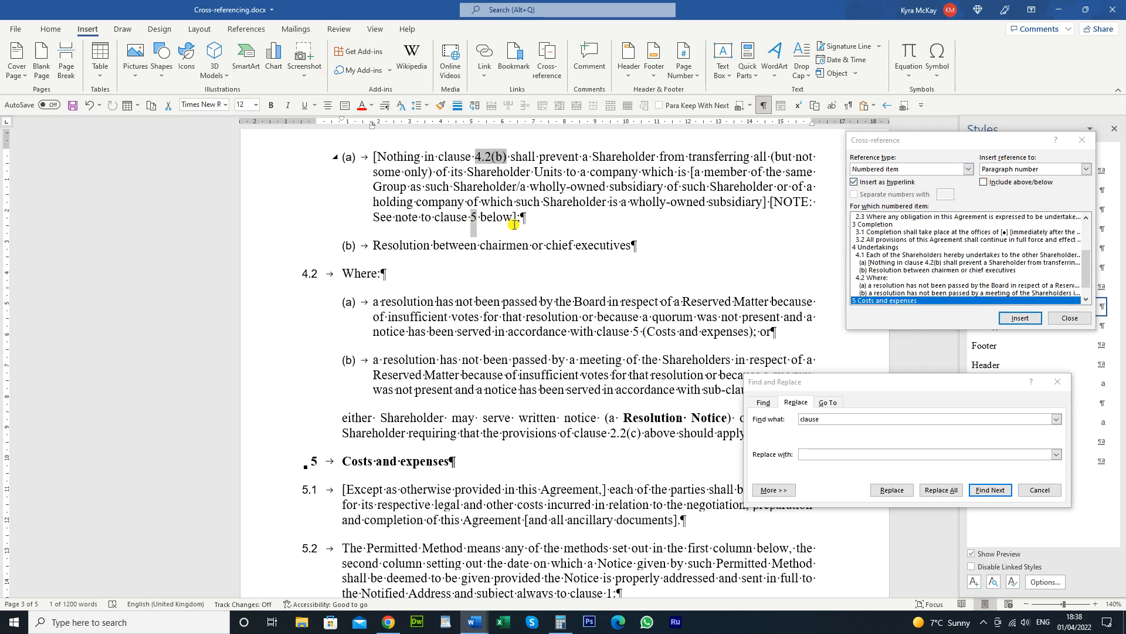
pyautogui.hotkey('ctrl', 'shift', 'Left')
pyautogui.hotkey('ctrl', 'shift', 'Left')
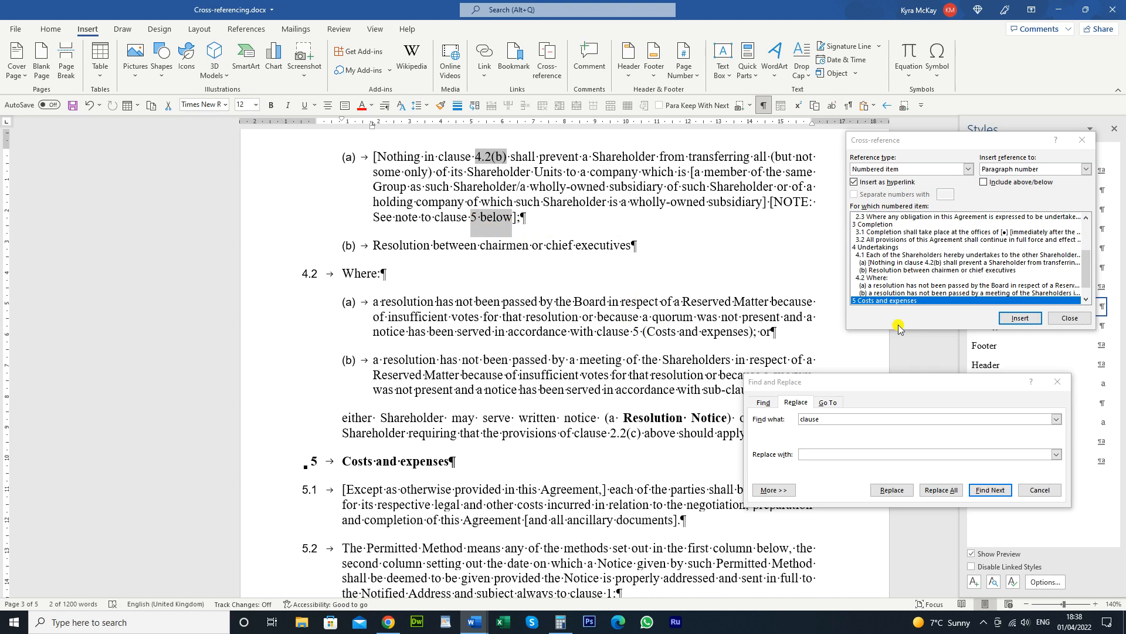
pyautogui.click(984, 183)
pyautogui.click(870, 301)
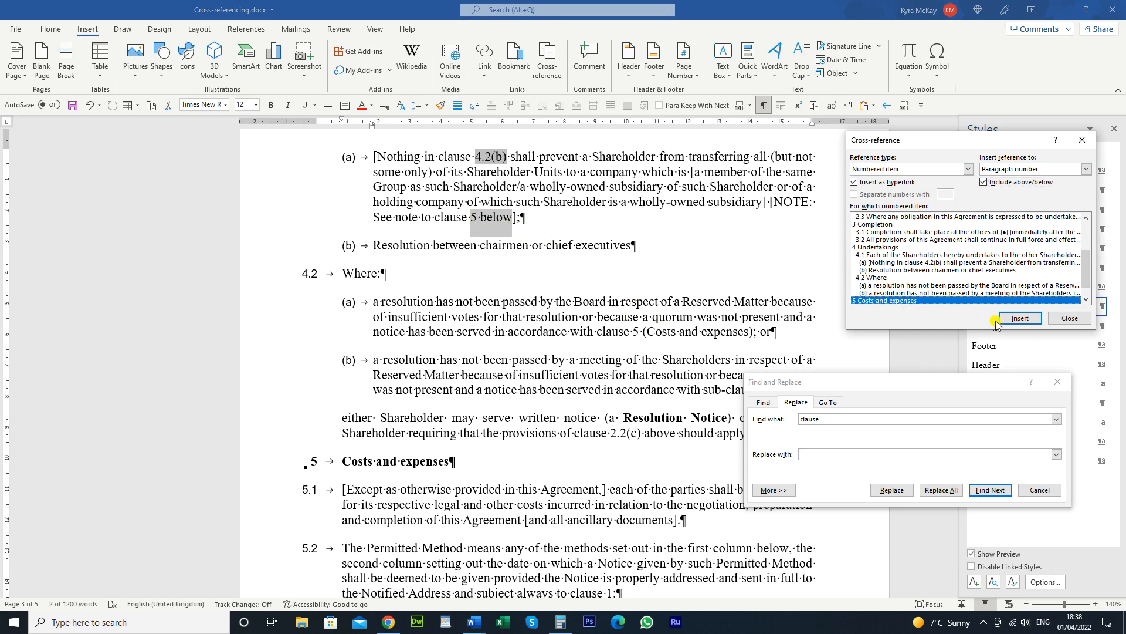
pyautogui.click(1020, 318)
pyautogui.scroll(-2, 548, 194)
pyautogui.click(548, 193)
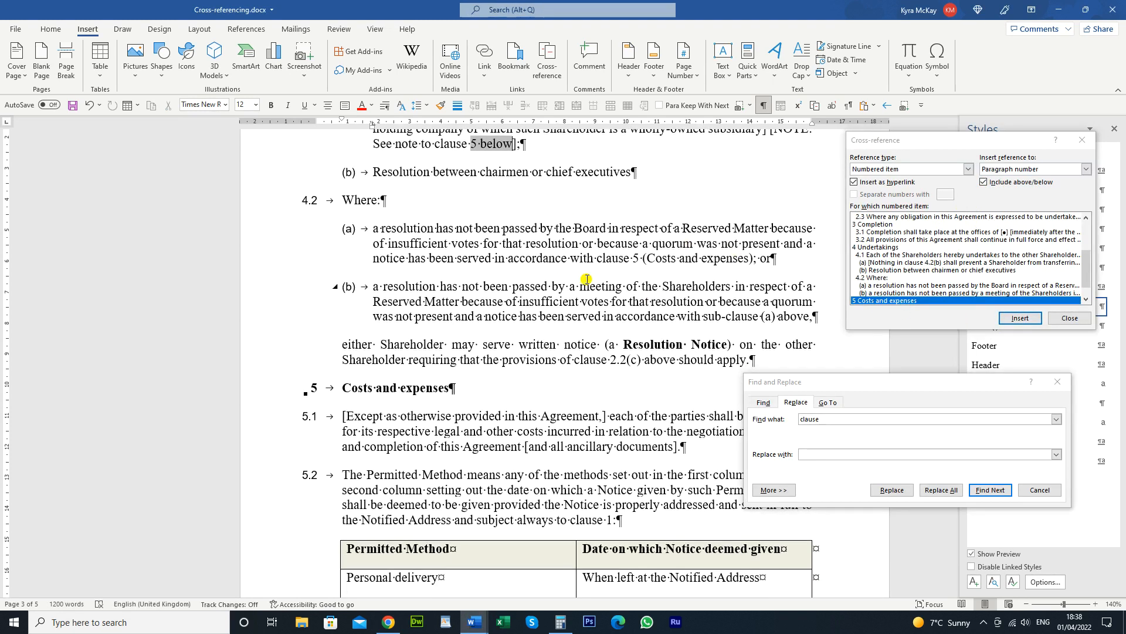
pyautogui.scroll(2, 548, 194)
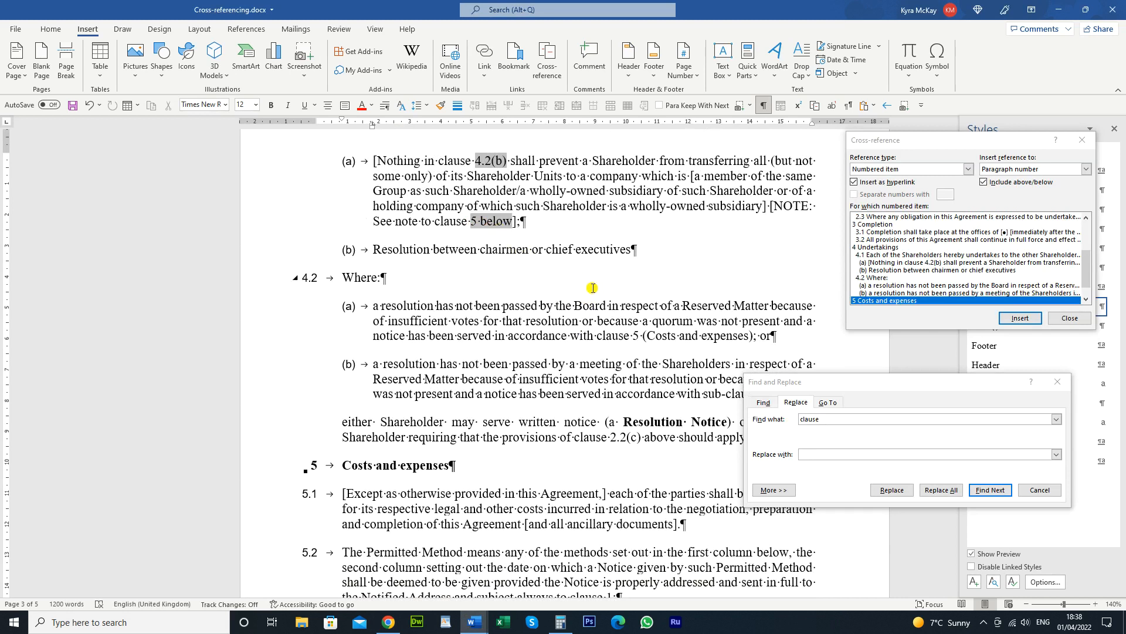
pyautogui.scroll(-2, 598, 279)
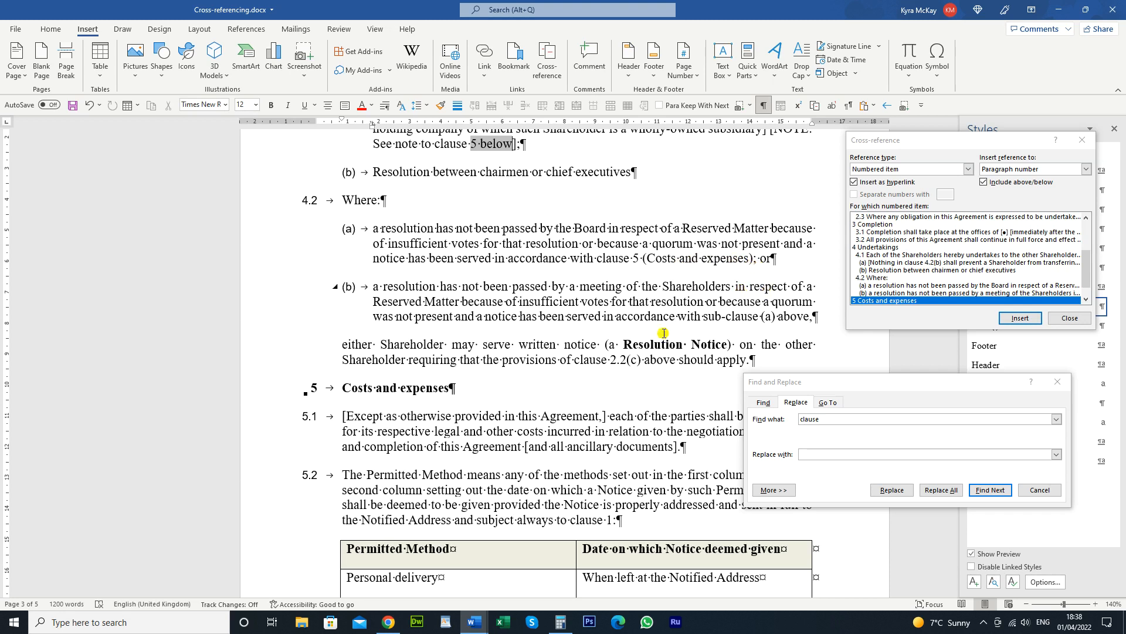
# Replace the 5 in clause 4.2(a) with a clause 5 cross-reference without above/below
pyautogui.click(638, 258)
pyautogui.hotkey('shift', 'Left')
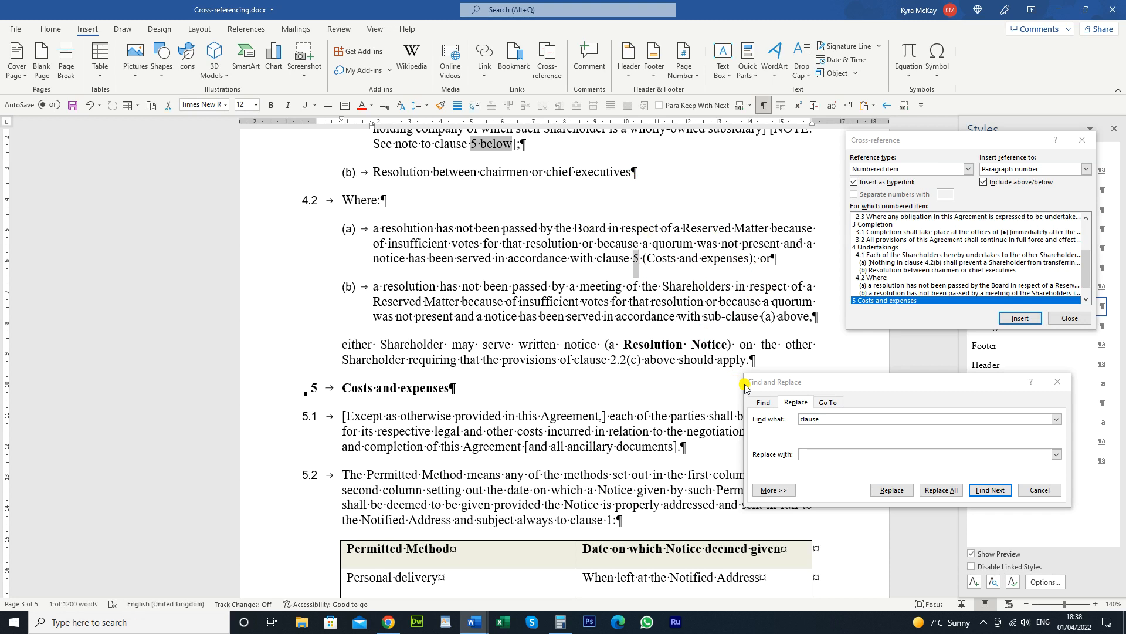
pyautogui.click(934, 255)
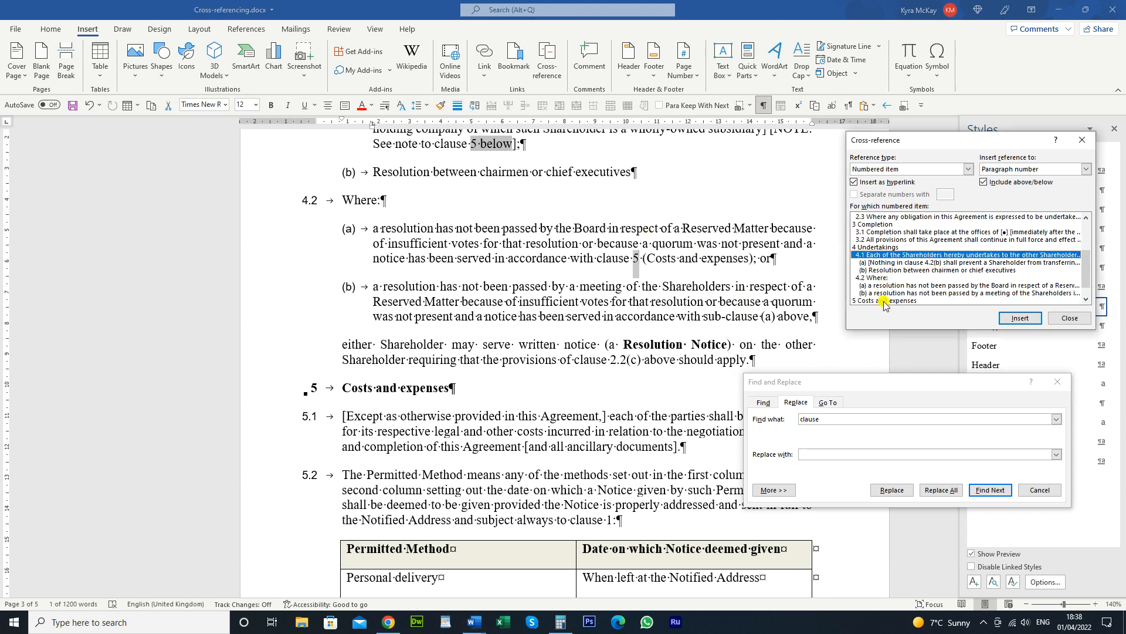
pyautogui.click(887, 300)
pyautogui.click(984, 183)
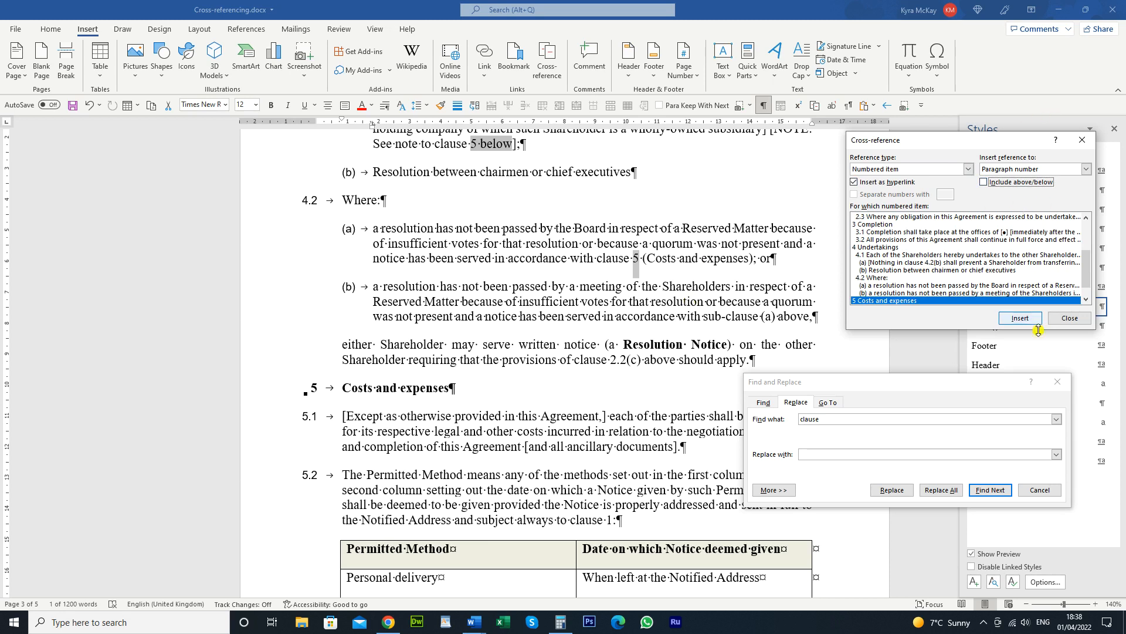
pyautogui.click(1020, 318)
pyautogui.scroll(1, 707, 270)
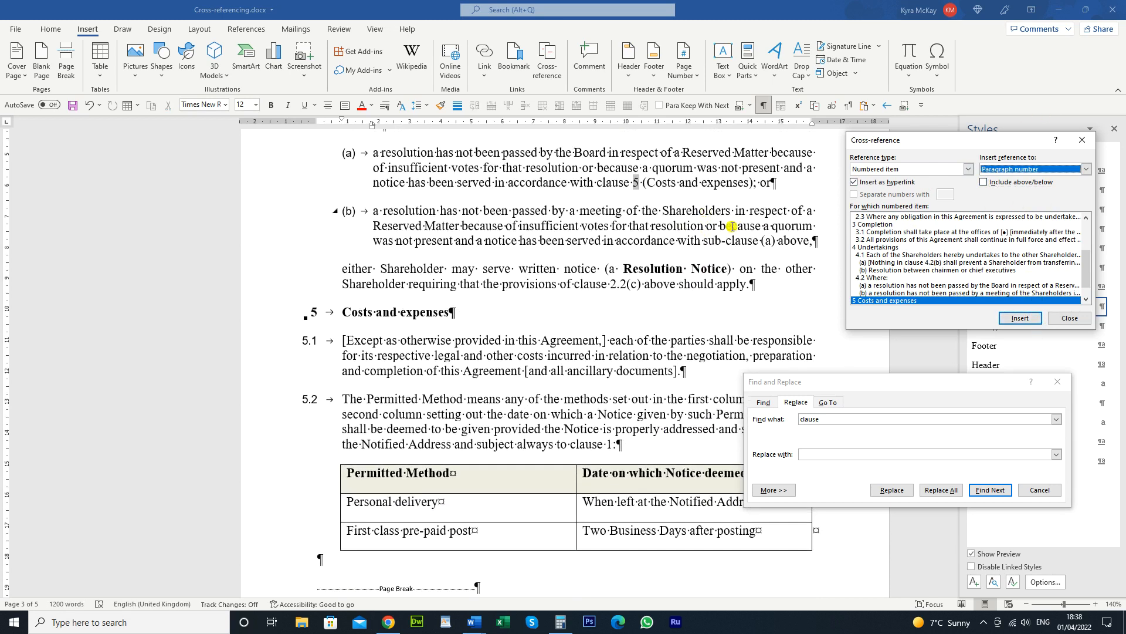
pyautogui.click(752, 198)
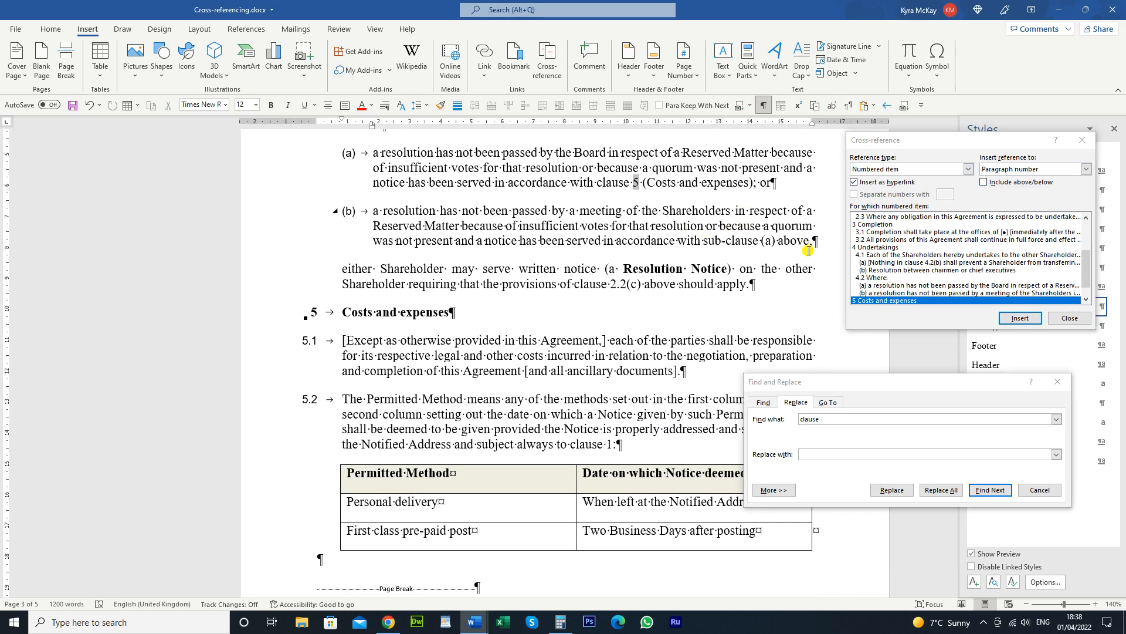
# Replace '(Costs and expenses)' with a clause 5 paragraph-text cross-reference and restore the brackets
pyautogui.hotkey('shift', 'Left')
pyautogui.hotkey('shift', 'Left')
pyautogui.hotkey('shift', 'Left')
pyautogui.hotkey('shift', 'Left')
pyautogui.hotkey('shift', 'Left')
pyautogui.hotkey('shift', 'Left')
pyautogui.hotkey('shift', 'Left')
pyautogui.hotkey('shift', 'Left')
pyautogui.hotkey('shift', 'Left')
pyautogui.hotkey('shift', 'Left')
pyautogui.hotkey('shift', 'Left')
pyautogui.hotkey('shift', 'Left')
pyautogui.hotkey('shift', 'Left')
pyautogui.hotkey('shift', 'Left')
pyautogui.hotkey('shift', 'Left')
pyautogui.hotkey('shift', 'Left')
pyautogui.hotkey('shift', 'Left')
pyautogui.hotkey('shift', 'Left')
pyautogui.hotkey('shift', 'Left')
pyautogui.hotkey('shift', 'Left')
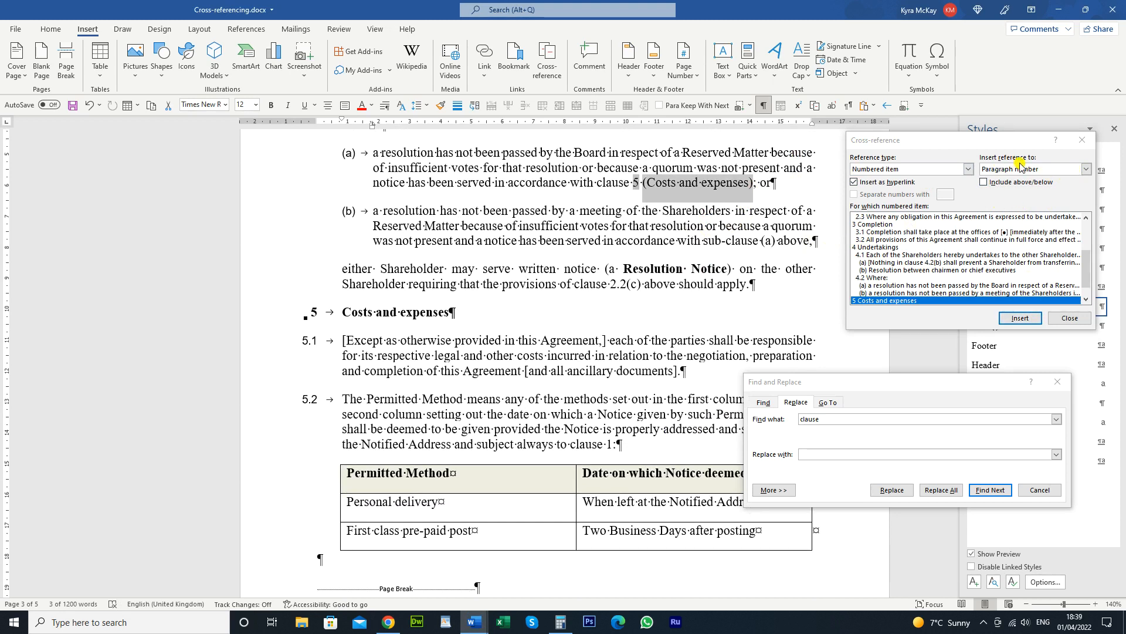
pyautogui.click(1084, 170)
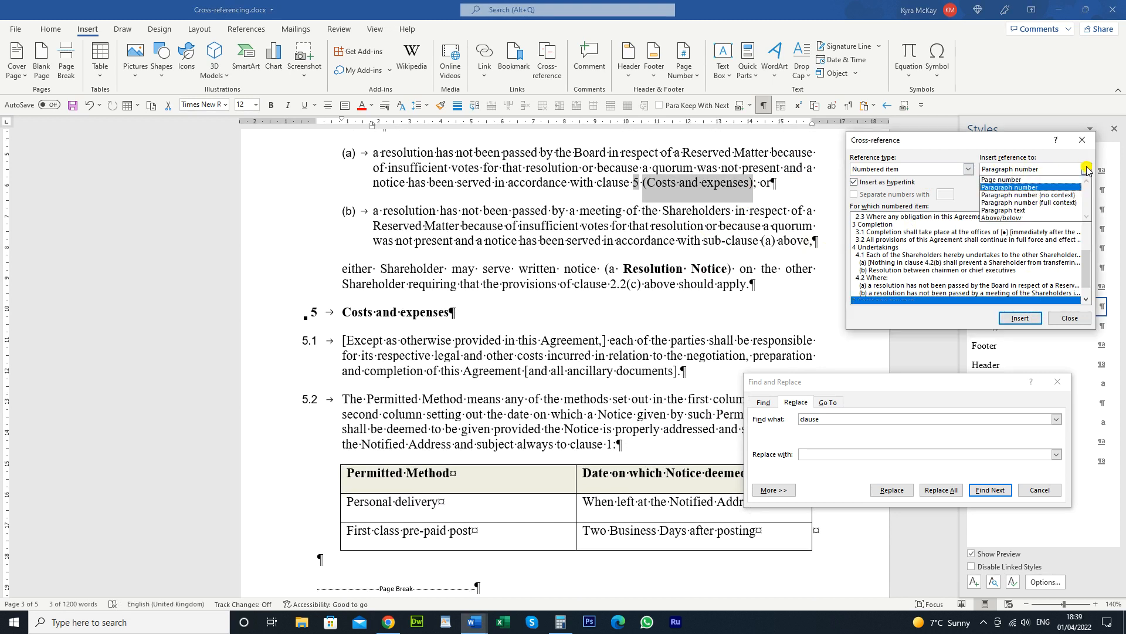
pyautogui.click(1048, 211)
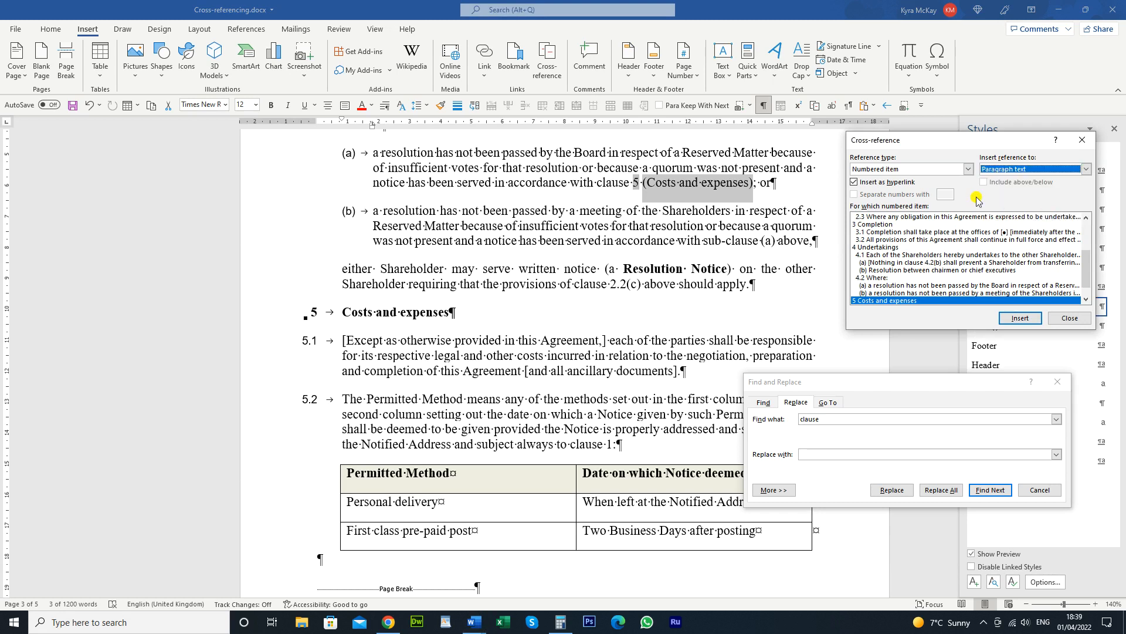
pyautogui.click(890, 277)
pyautogui.click(888, 300)
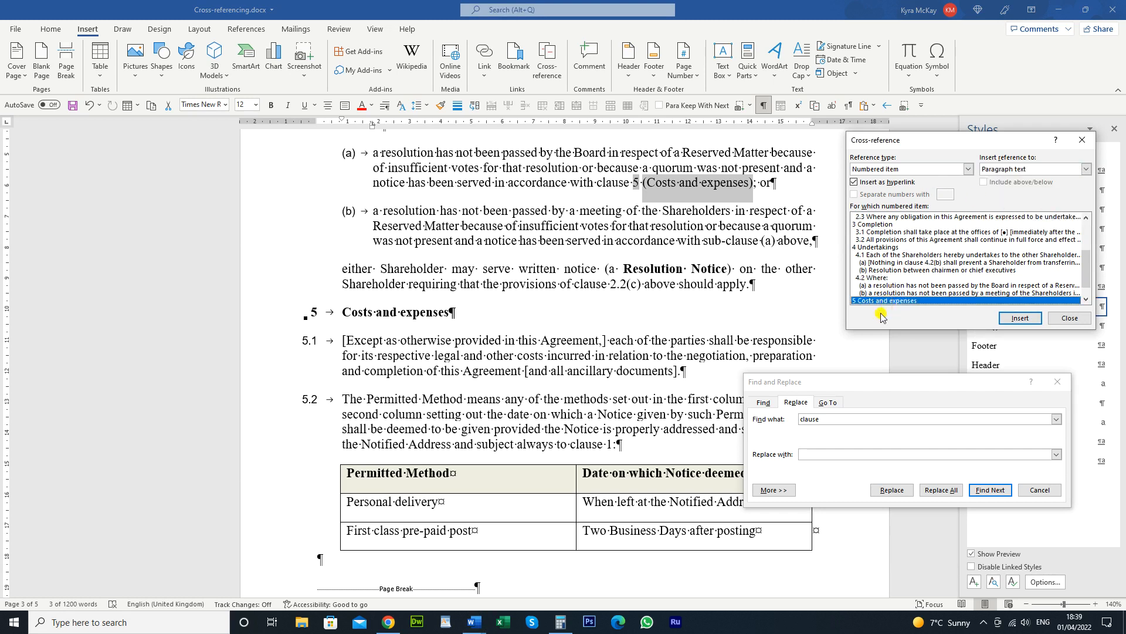
pyautogui.click(1020, 318)
pyautogui.scroll(2, 764, 217)
pyautogui.click(746, 223)
pyautogui.write(')')
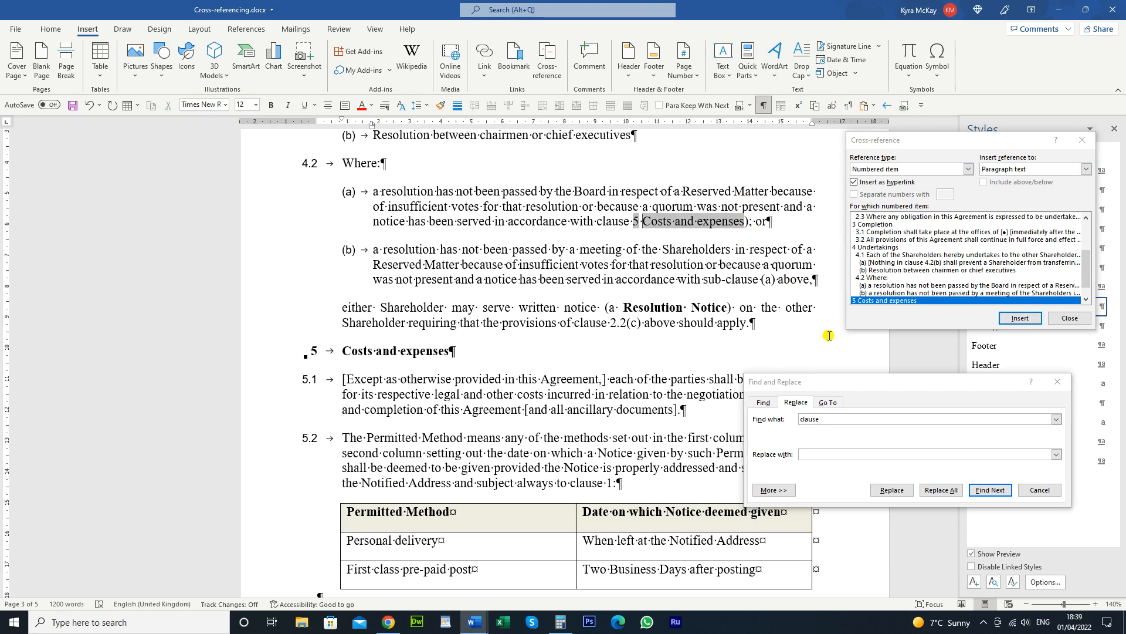
pyautogui.write('(')
# Select the plain 2.2(c) reference in clause 4.2
pyautogui.click(620, 323)
pyautogui.click(635, 325)
pyautogui.hotkey('shift', 'Left')
pyautogui.hotkey('shift', 'Left')
pyautogui.hotkey('shift', 'Left')
pyautogui.hotkey('shift', 'Left')
pyautogui.hotkey('shift', 'Left')
pyautogui.hotkey('shift', 'Left')
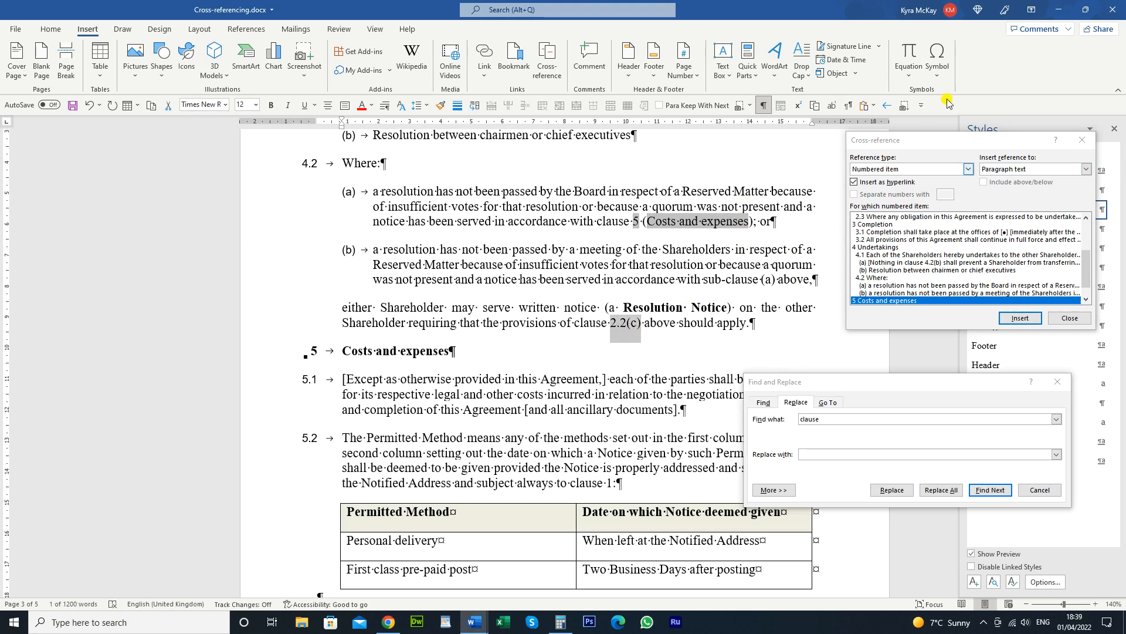
# Replace 2.2(c) with a full-context paragraph-number cross-reference to sub-clause 2.2(c)
pyautogui.scroll(2, 959, 264)
pyautogui.click(959, 278)
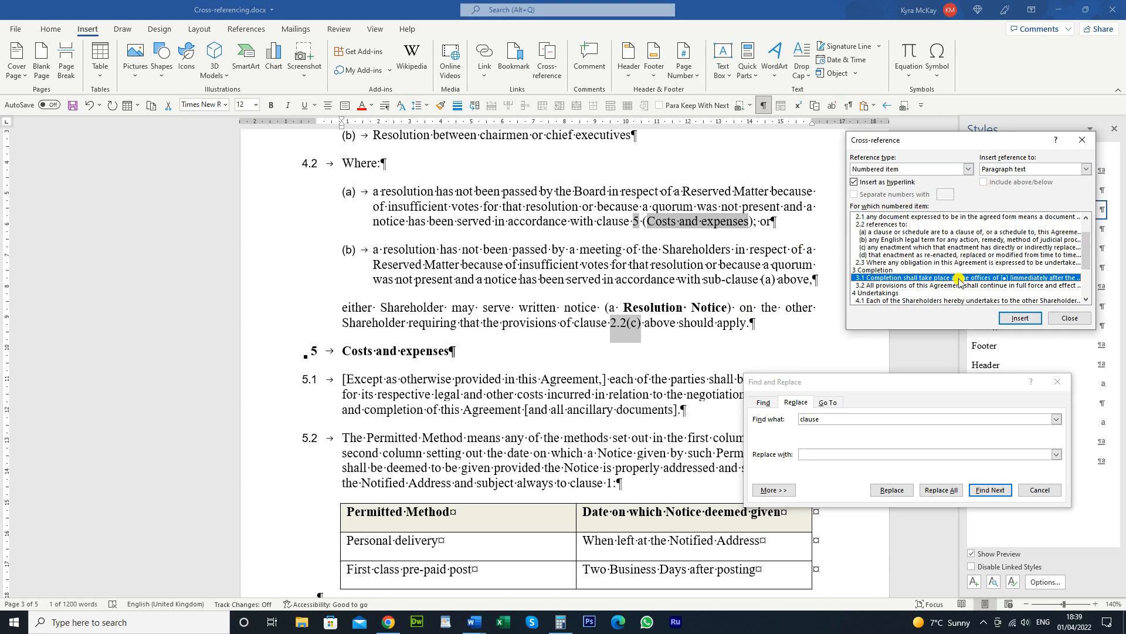
pyautogui.click(866, 247)
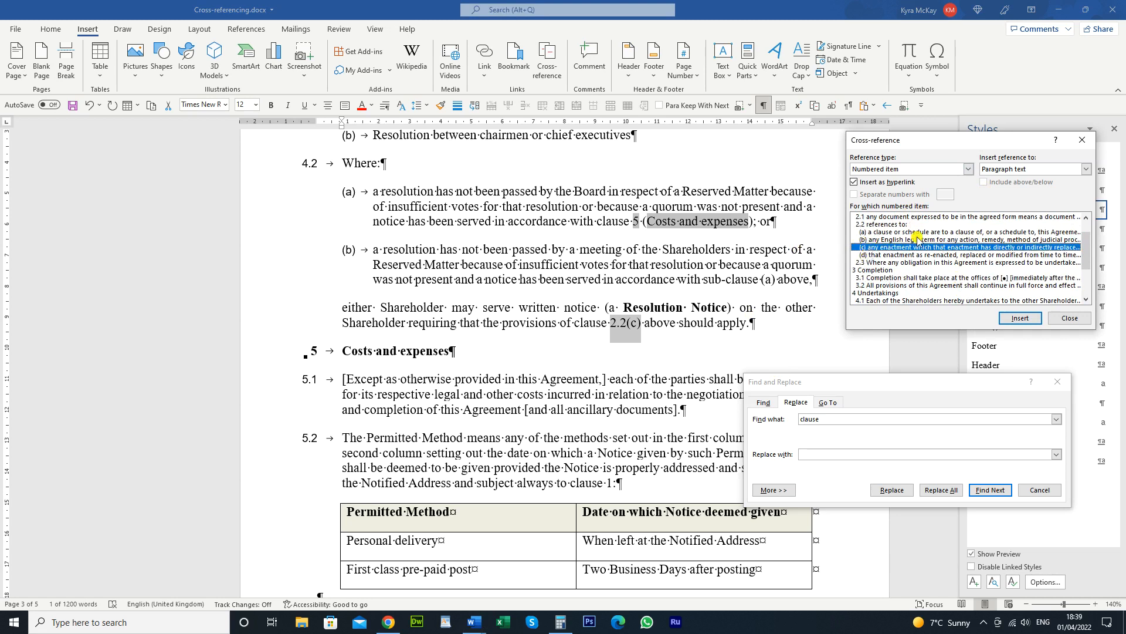
pyautogui.click(1086, 169)
pyautogui.click(1064, 205)
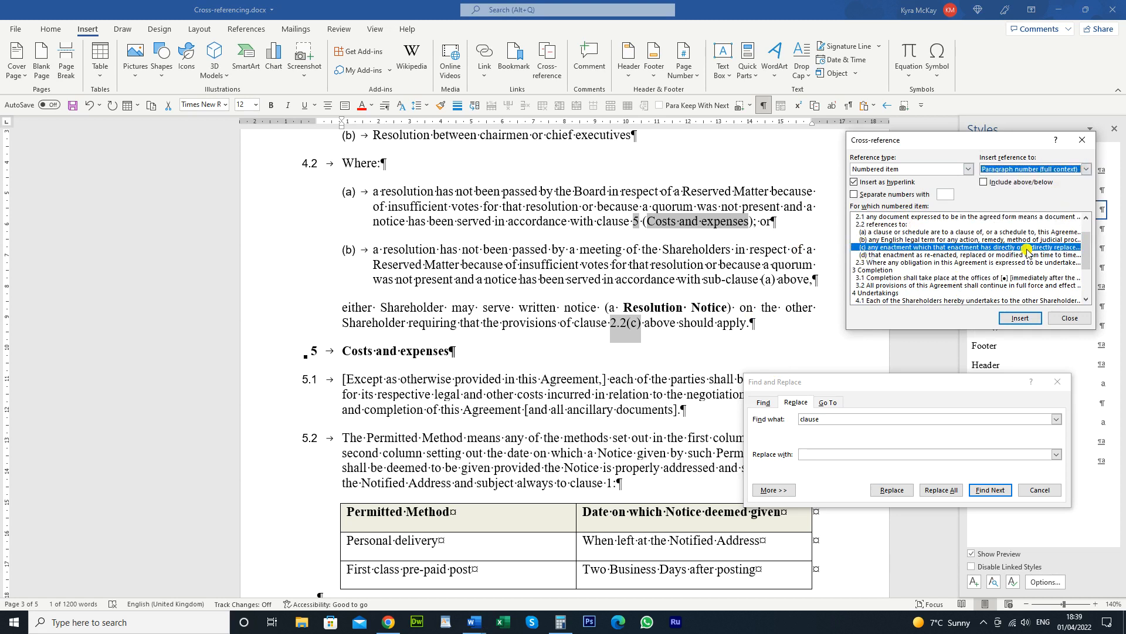
pyautogui.click(1026, 318)
# Replace '(a)' in sub-clause (b) with a no-context paragraph-number cross-reference
pyautogui.scroll(3, 729, 243)
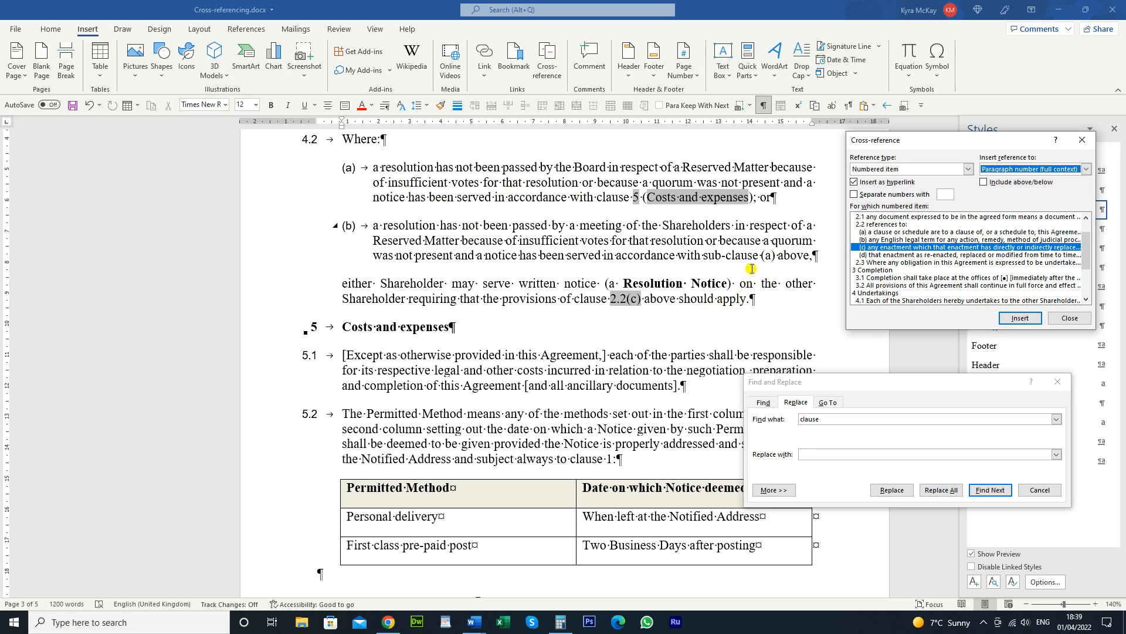
pyautogui.click(775, 262)
pyautogui.scroll(1, 775, 262)
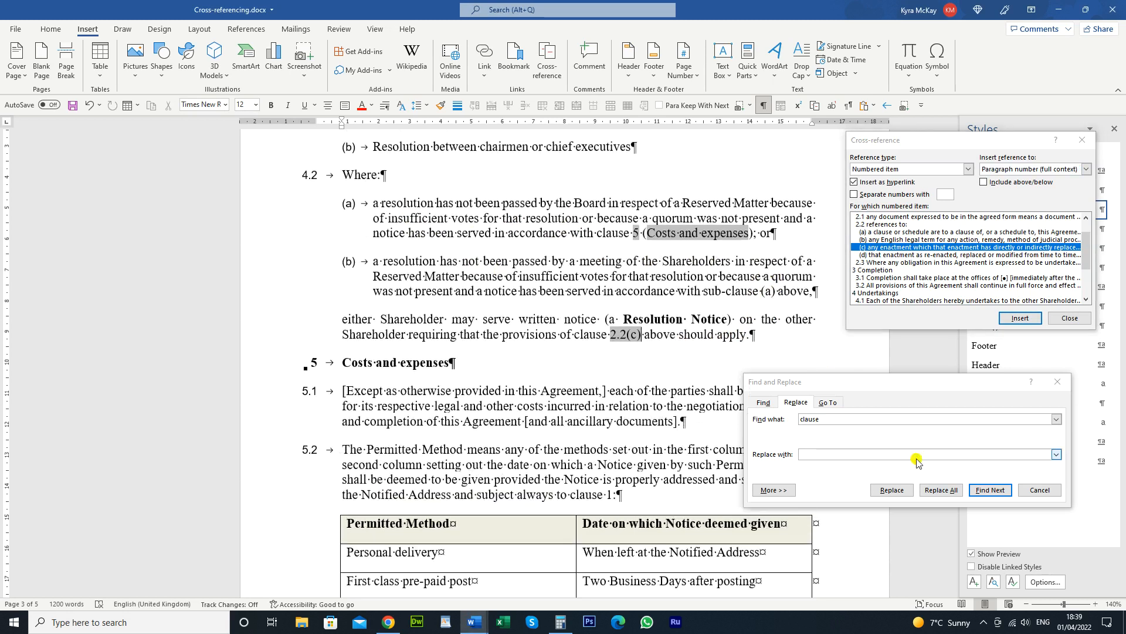
pyautogui.click(776, 293)
pyautogui.hotkey('shift', 'Left')
pyautogui.hotkey('shift', 'Left')
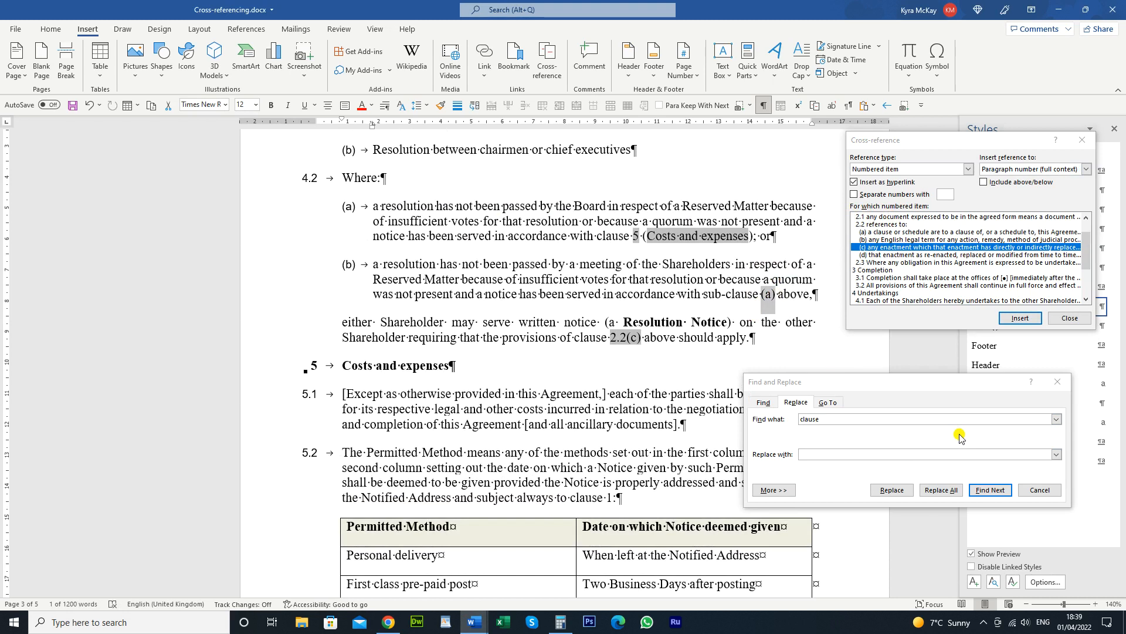
pyautogui.click(918, 285)
pyautogui.scroll(-2, 892, 281)
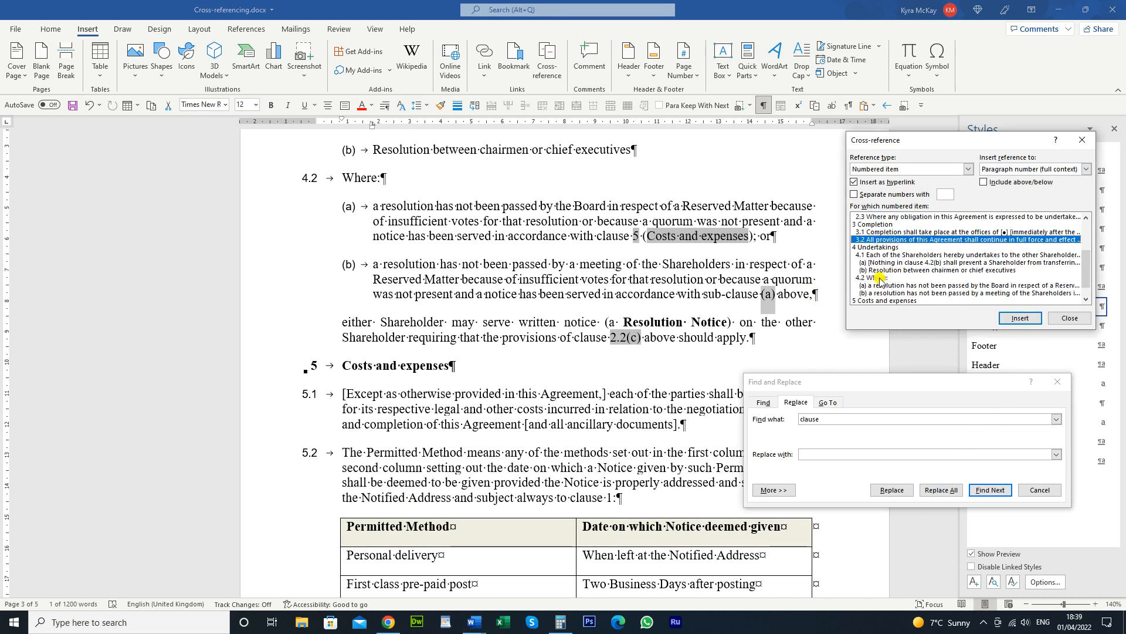
pyautogui.click(884, 262)
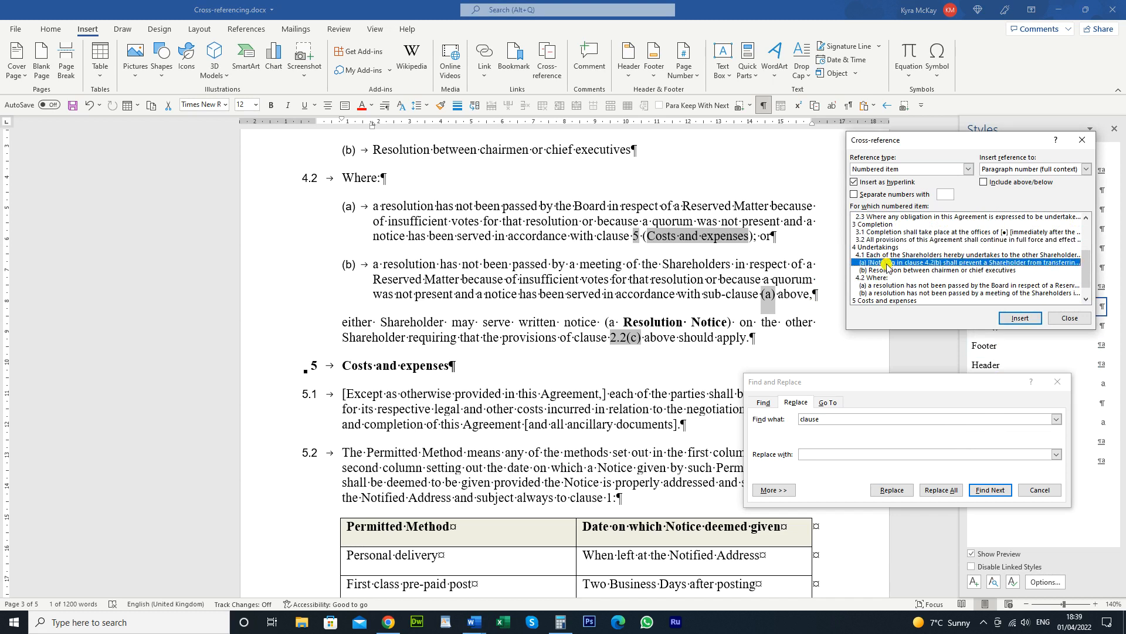
pyautogui.click(1086, 170)
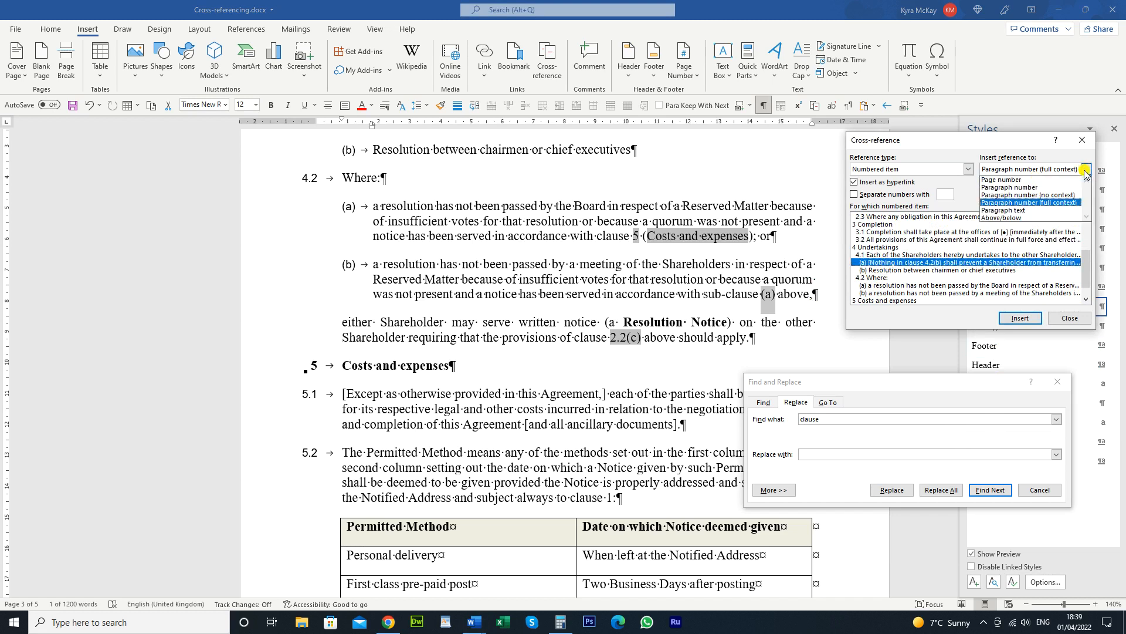
pyautogui.click(1040, 194)
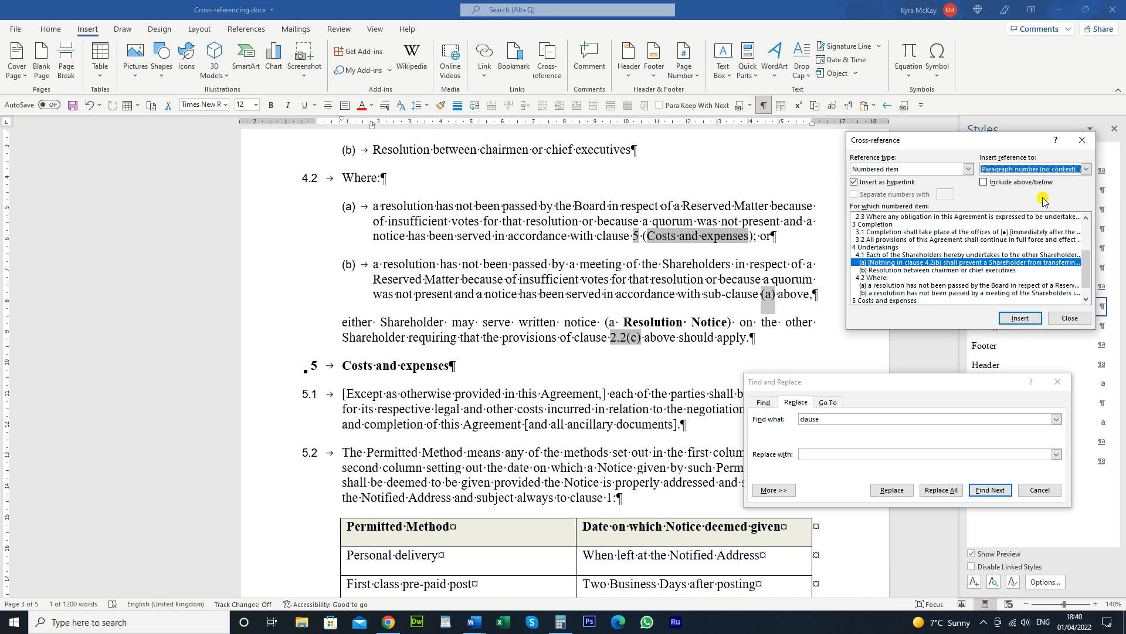
pyautogui.click(1006, 320)
# Replace the plain 1 in clause 5.2 with a cross-reference field to clause 1
pyautogui.click(771, 186)
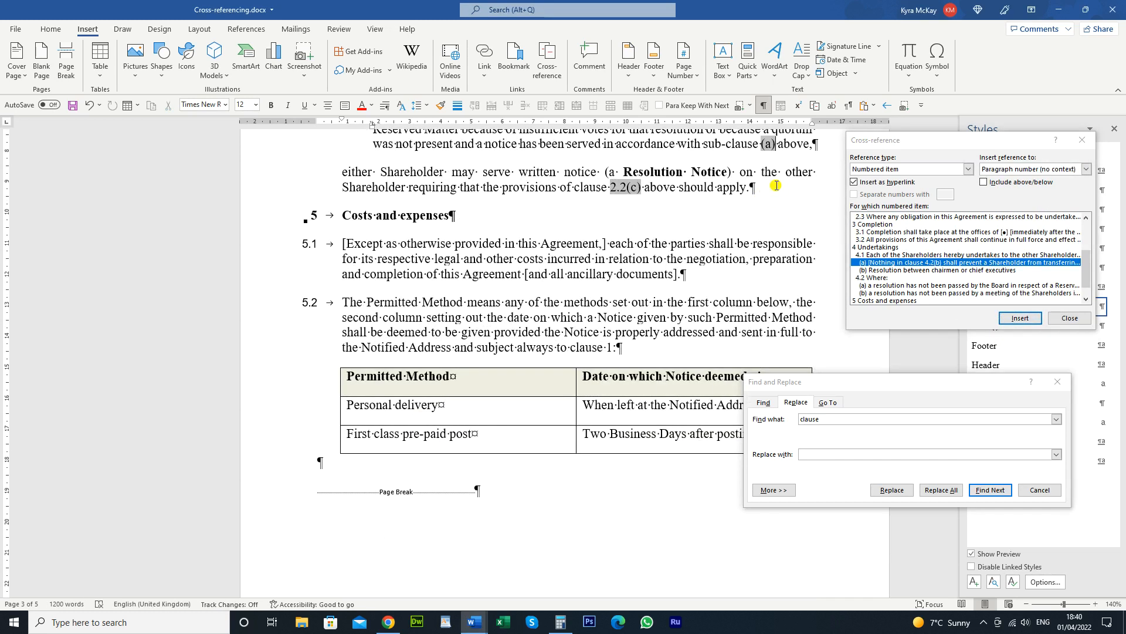
pyautogui.scroll(-2, 619, 288)
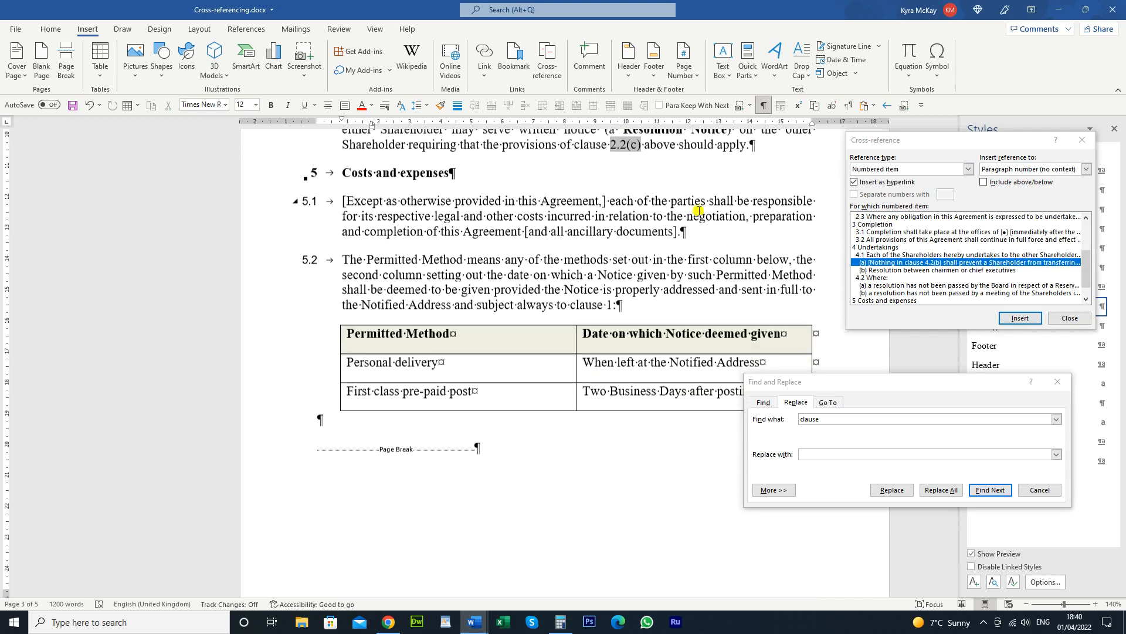
pyautogui.click(698, 402)
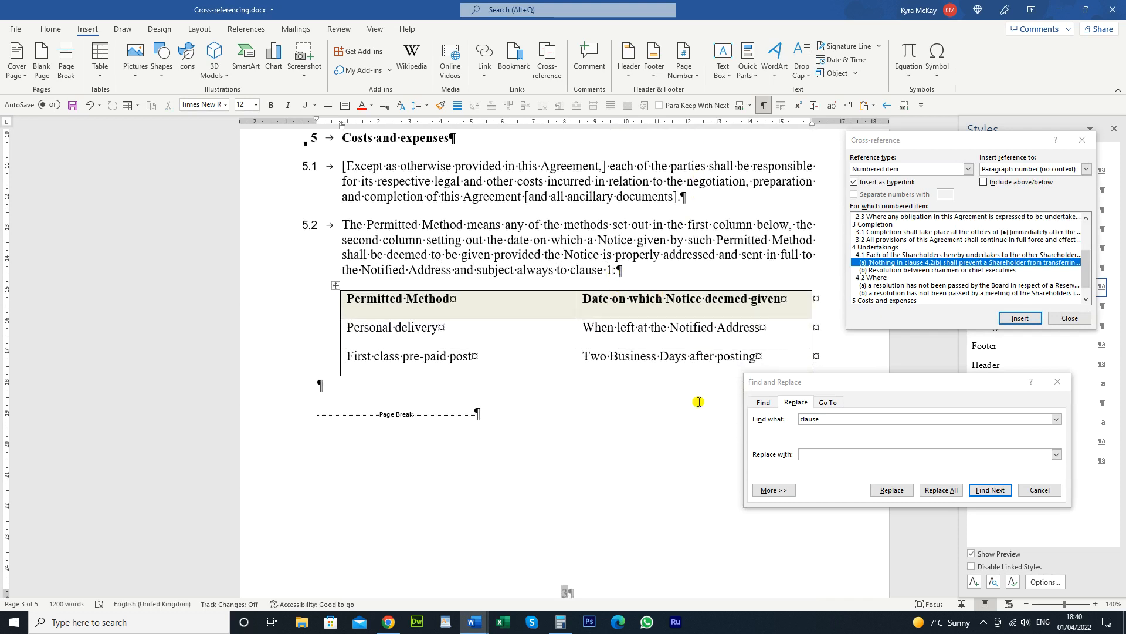
pyautogui.click(960, 266)
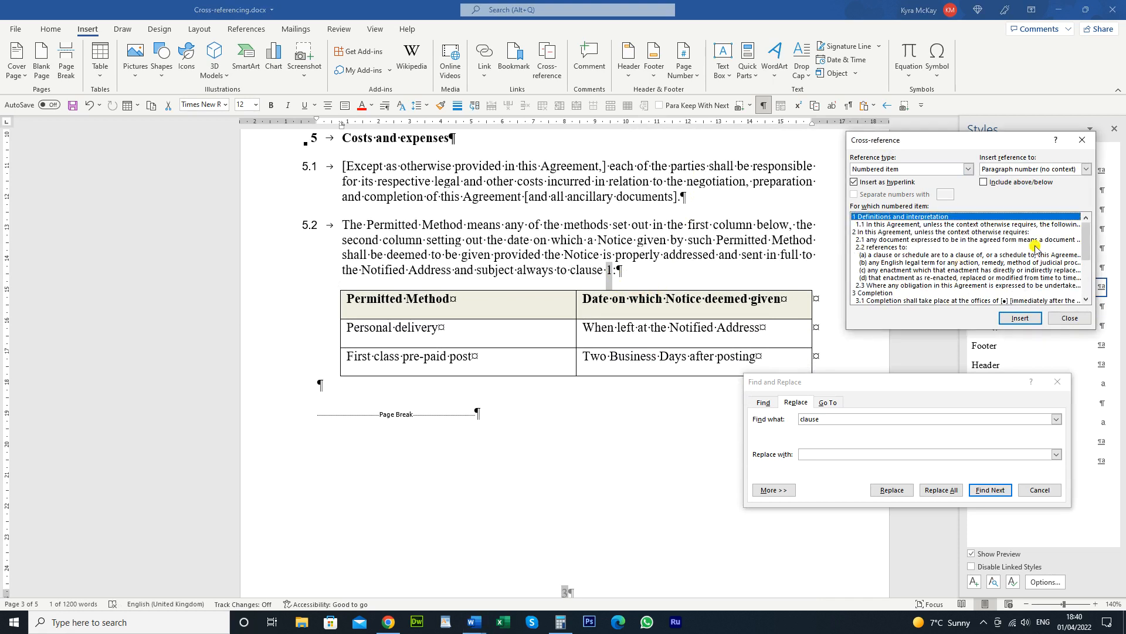
pyautogui.click(1020, 317)
pyautogui.scroll(15, 650, 345)
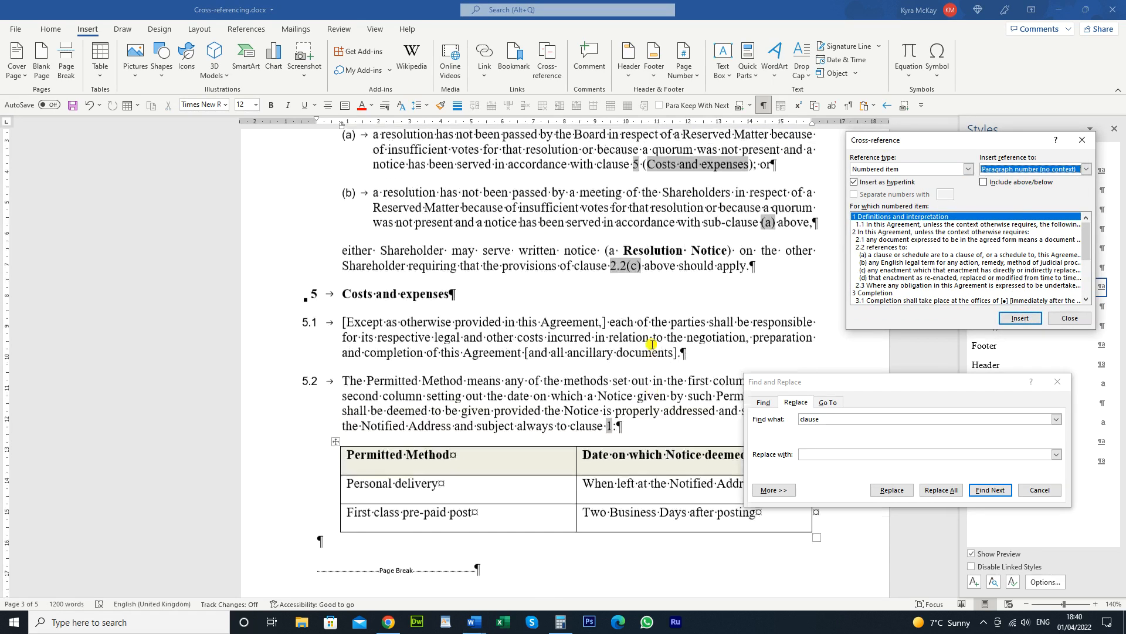
pyautogui.scroll(10, 651, 344)
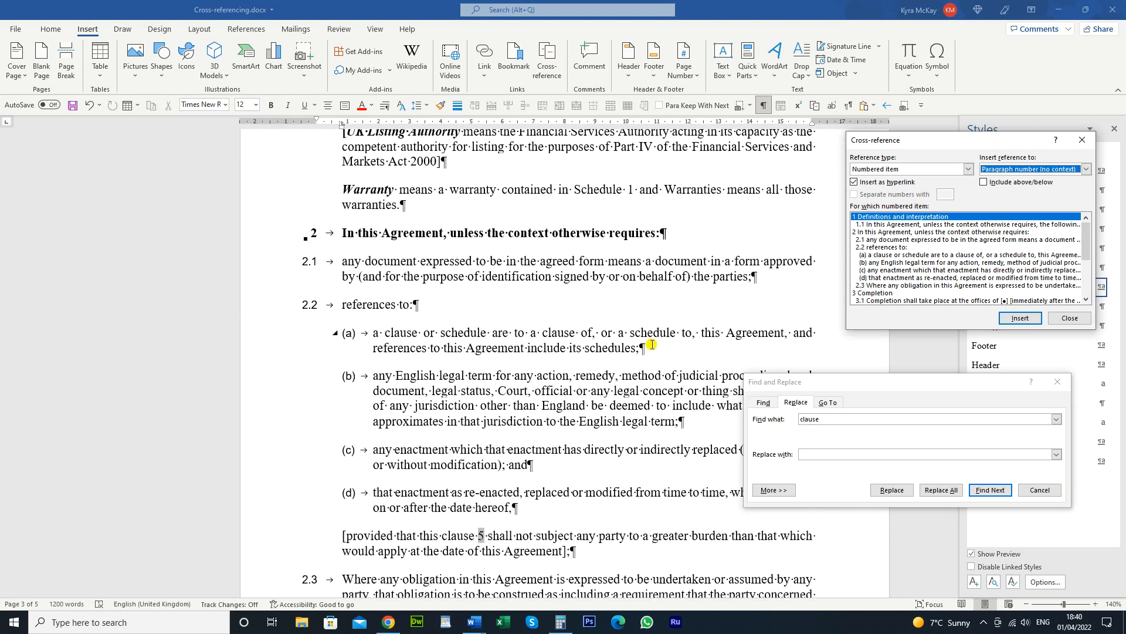
# From the top of the agreement, find the first mention of 'schedule' in the definitions
pyautogui.click(847, 420)
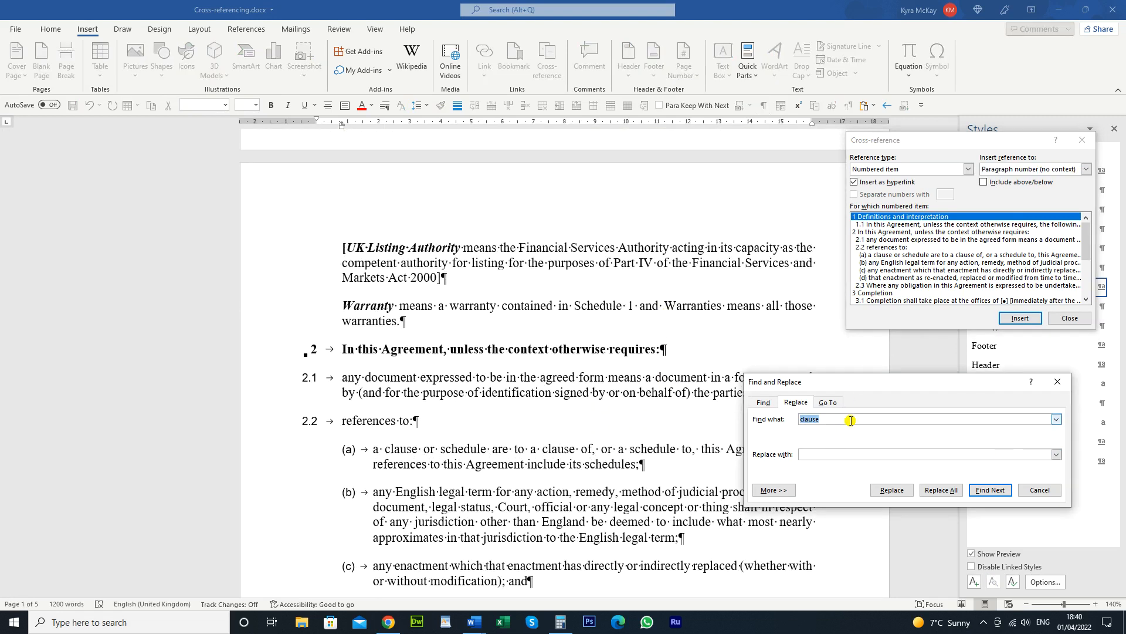
pyautogui.click(399, 541)
pyautogui.hotkey('ctrl', 'Home')
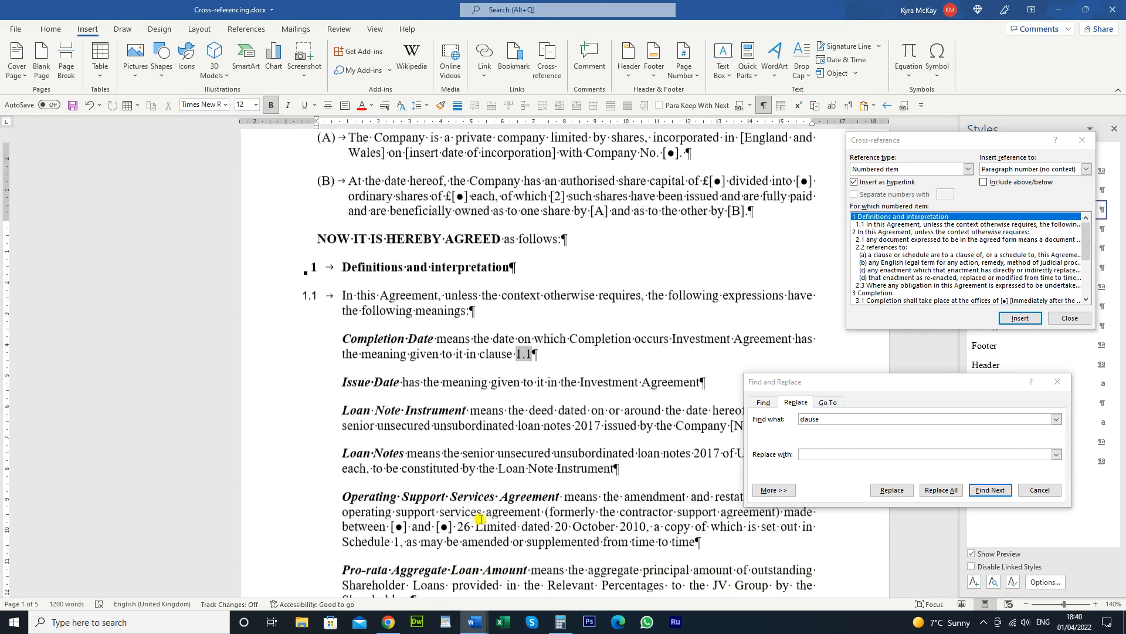
pyautogui.click(827, 412)
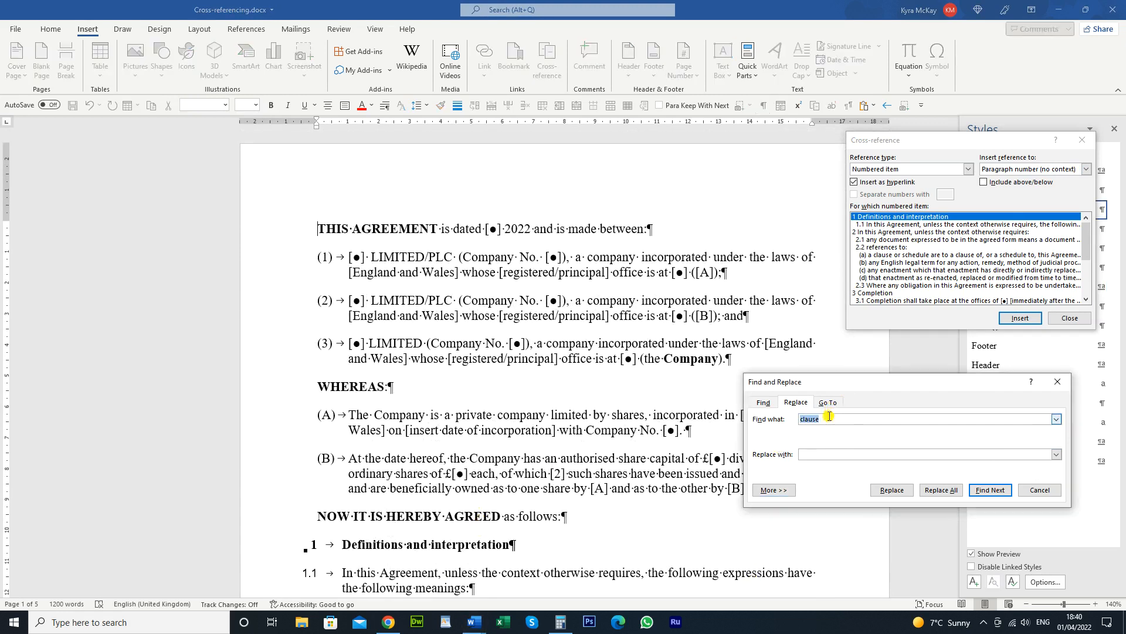
pyautogui.write('schedu')
pyautogui.press('Return')
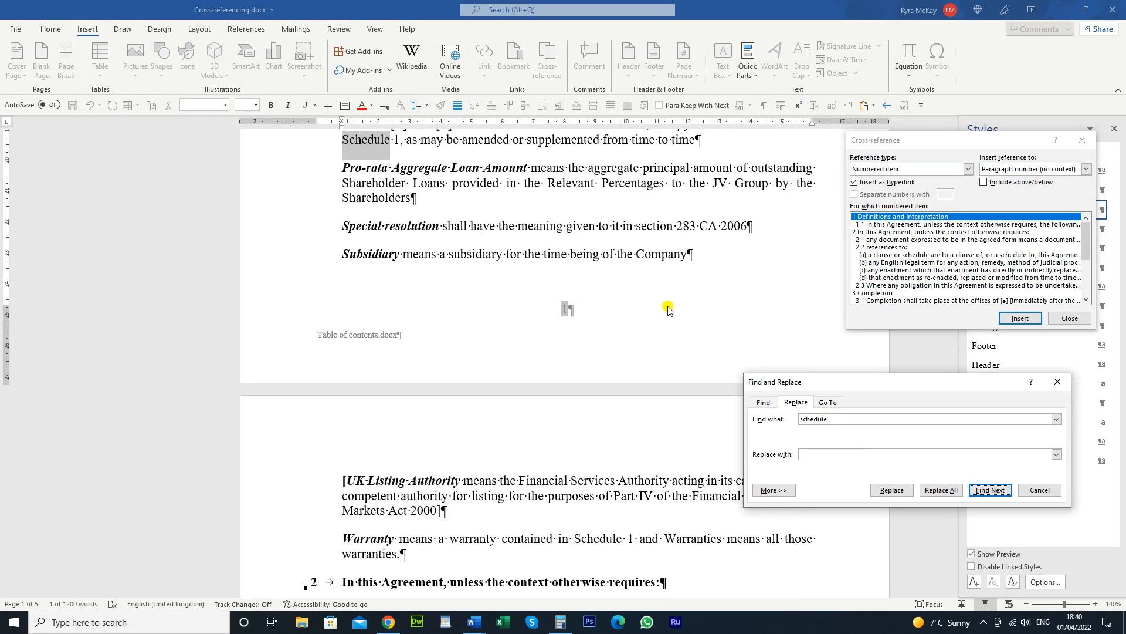
pyautogui.click(494, 215)
pyautogui.scroll(1, 494, 215)
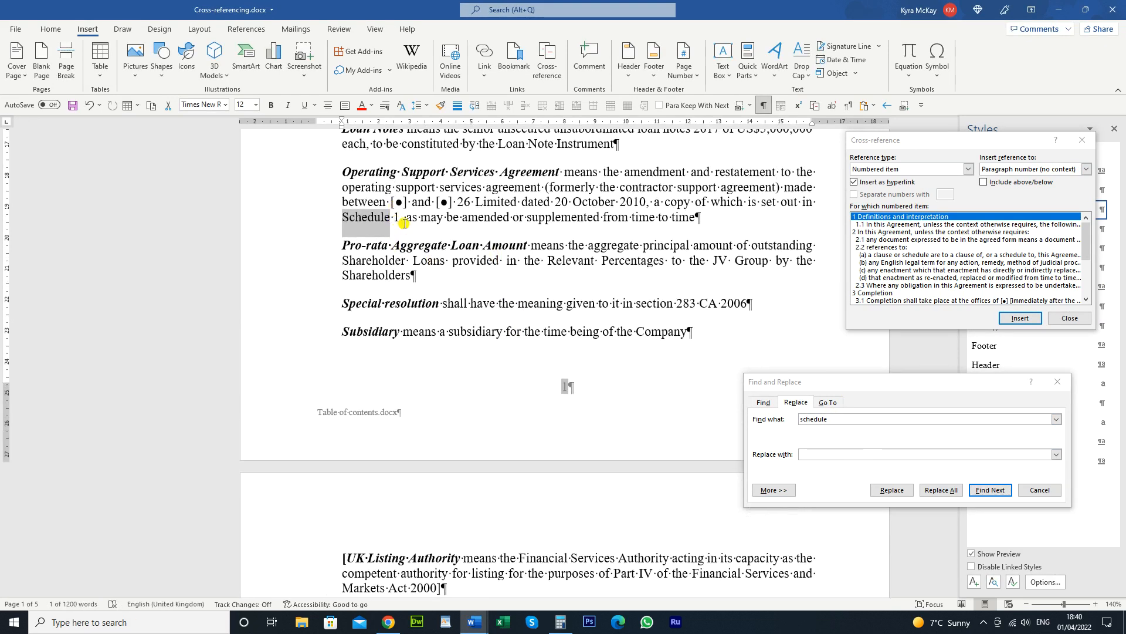
# Place the cursor before the Schedule 1 'Form of deed of adherence' heading and close Cross-reference
pyautogui.click(397, 214)
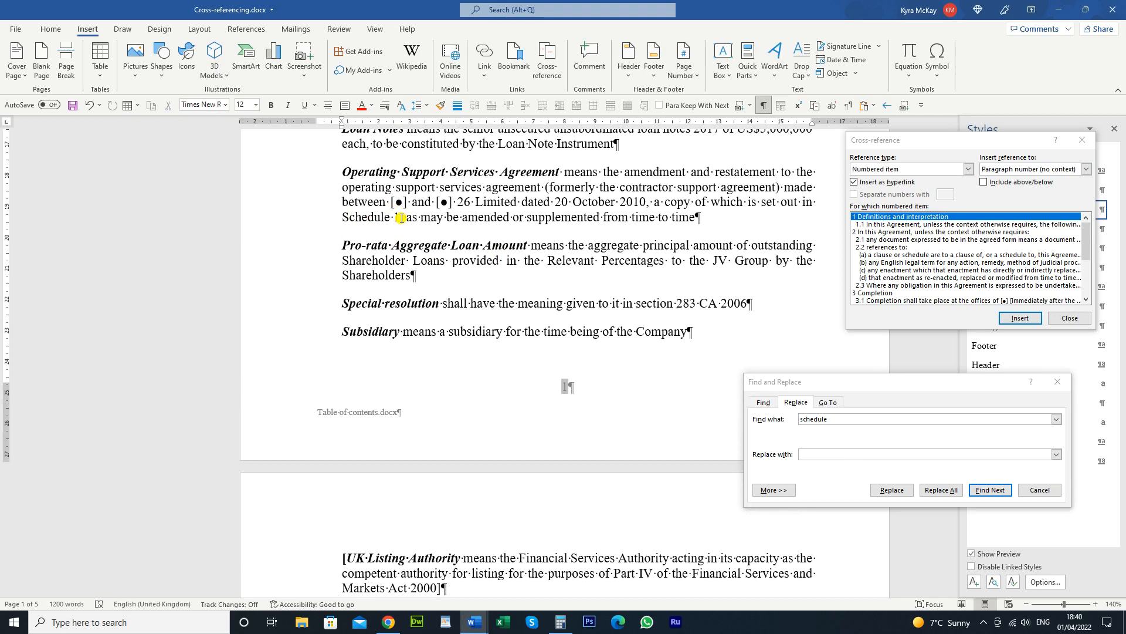
pyautogui.scroll(-5, 599, 447)
pyautogui.scroll(-20, 525, 407)
pyautogui.scroll(1, 496, 294)
pyautogui.click(582, 240)
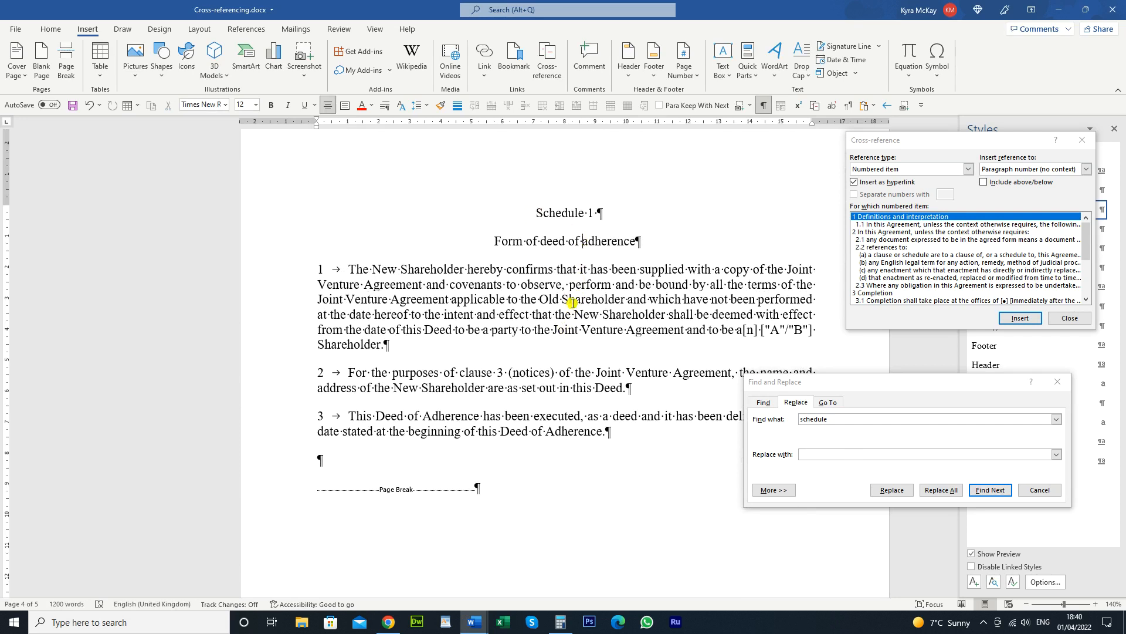
pyautogui.click(538, 217)
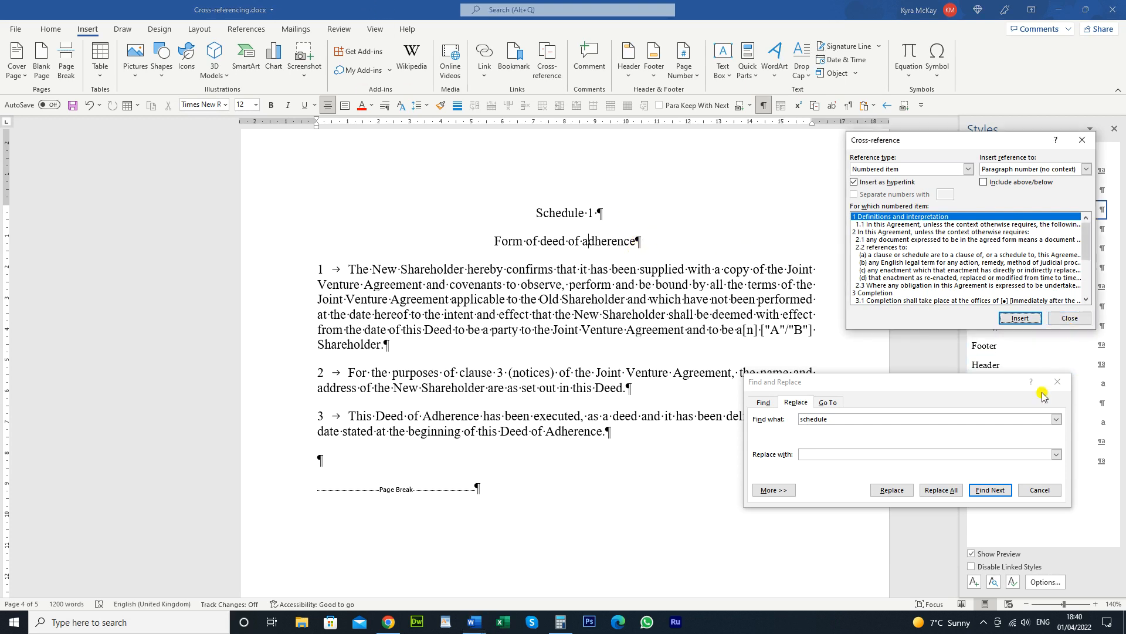
pyautogui.click(1070, 318)
# Select the Schedule 1 heading text and add a bookmark named schedule1 to it
pyautogui.click(1050, 490)
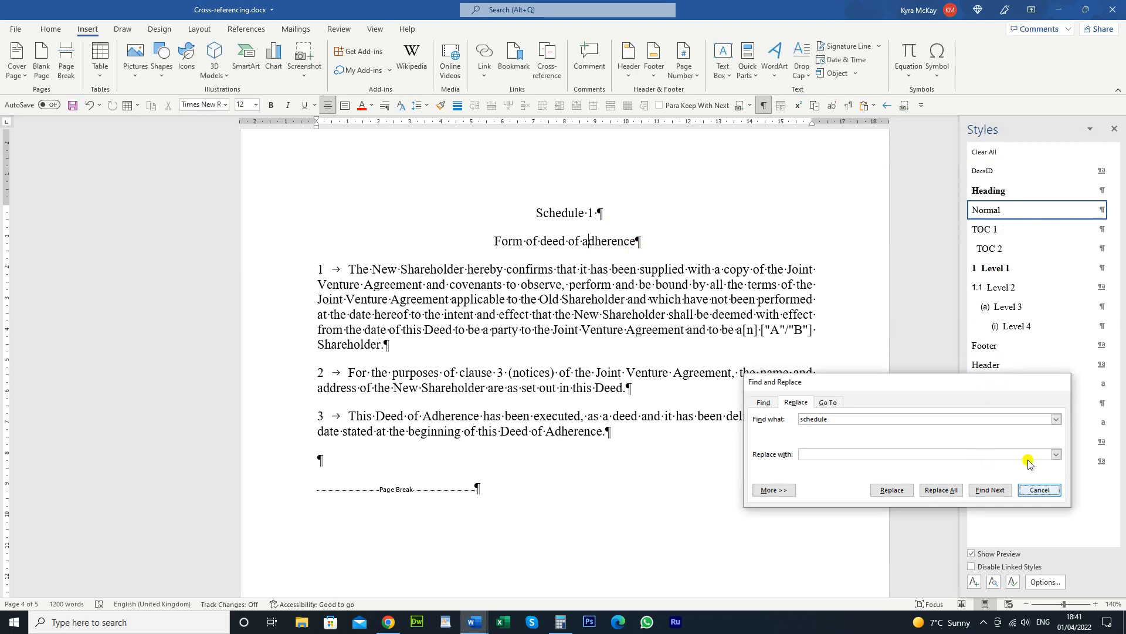
pyautogui.click(589, 212)
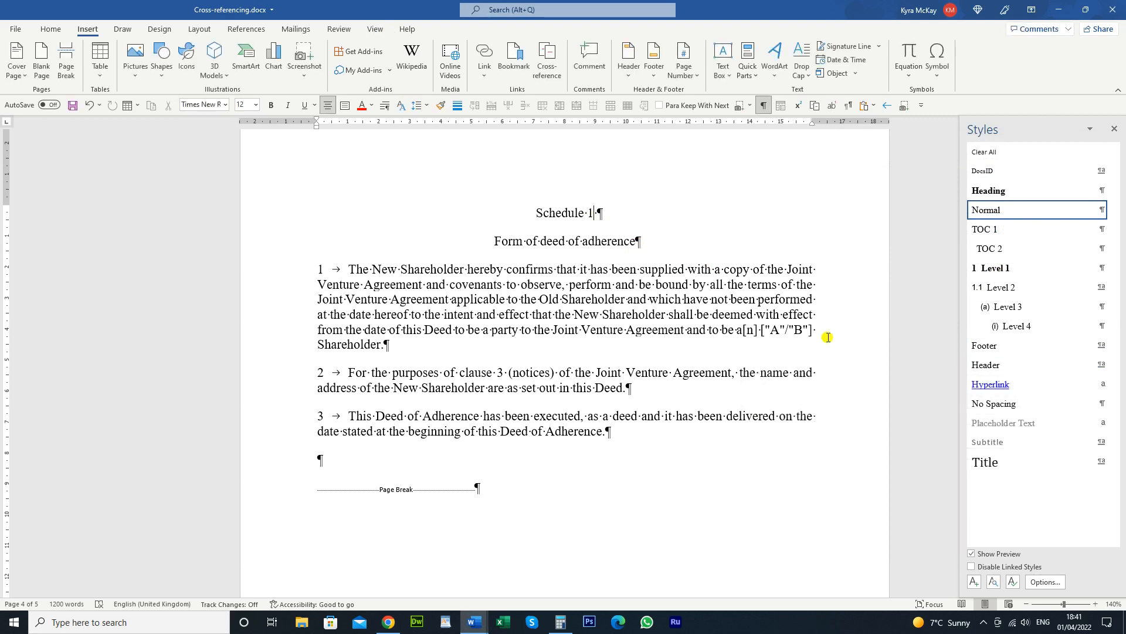
pyautogui.hotkey('shift', 'Home')
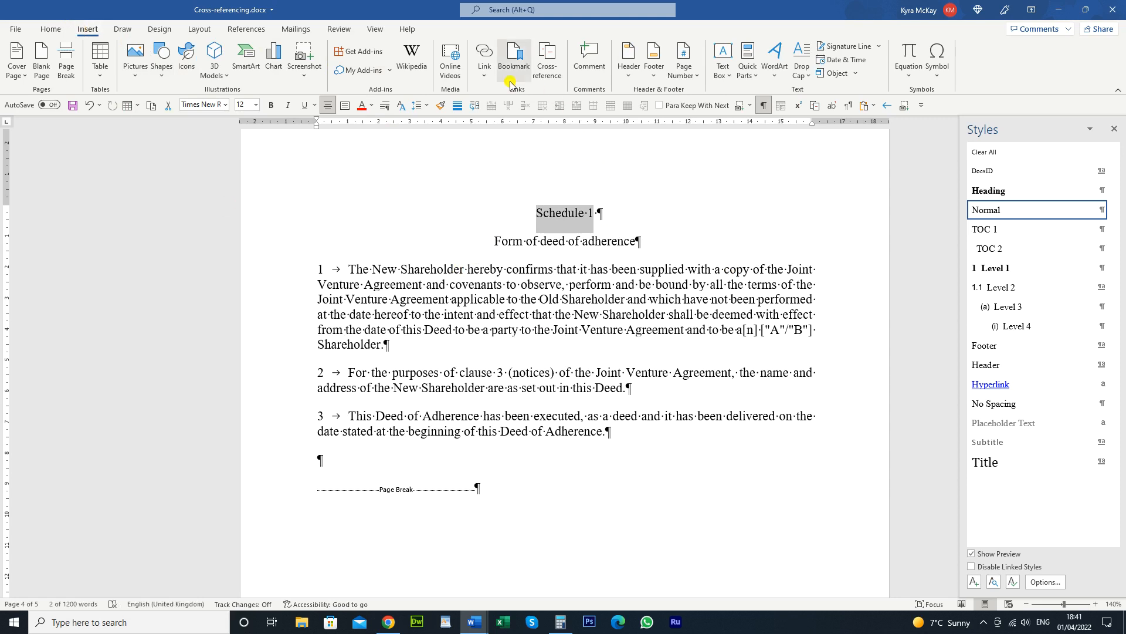
pyautogui.click(510, 59)
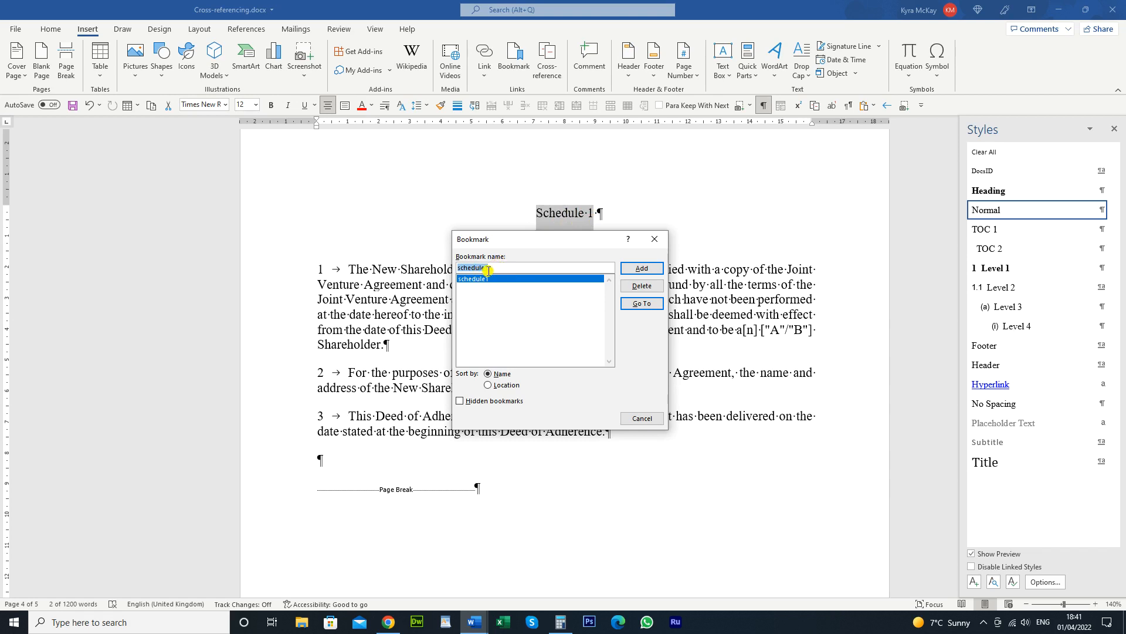
pyautogui.click(638, 271)
pyautogui.click(607, 271)
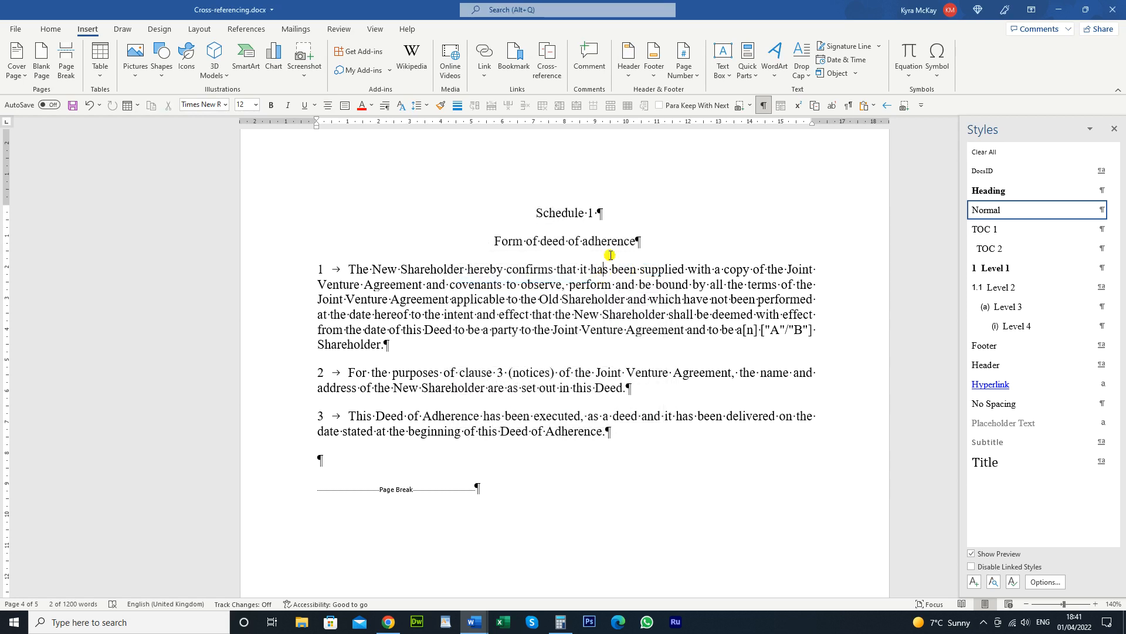
# Select the words 'Schedule 1' in the Operating Support Services Agreement definition
pyautogui.rightClick(575, 213)
pyautogui.click(744, 311)
pyautogui.scroll(15, 618, 325)
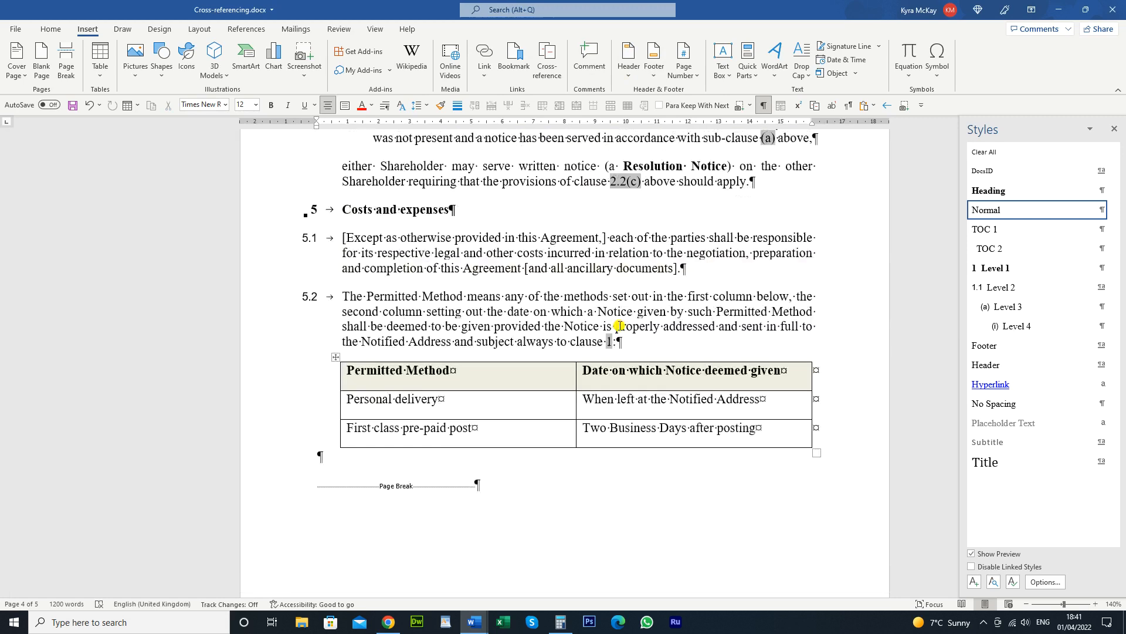
pyautogui.scroll(20, 619, 326)
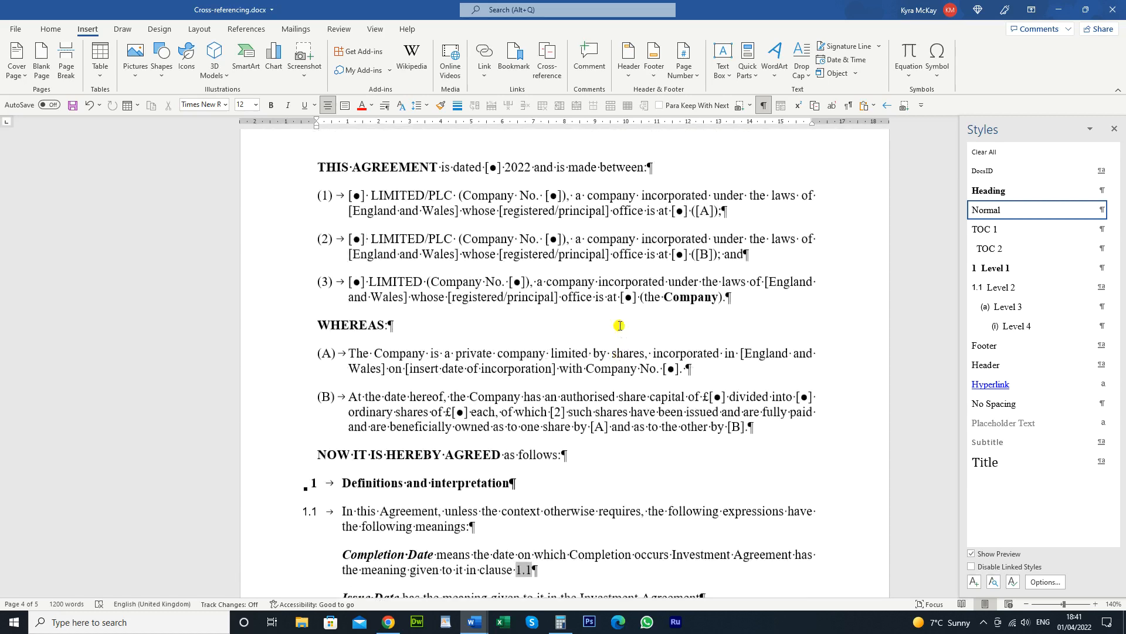
pyautogui.scroll(-10, 619, 325)
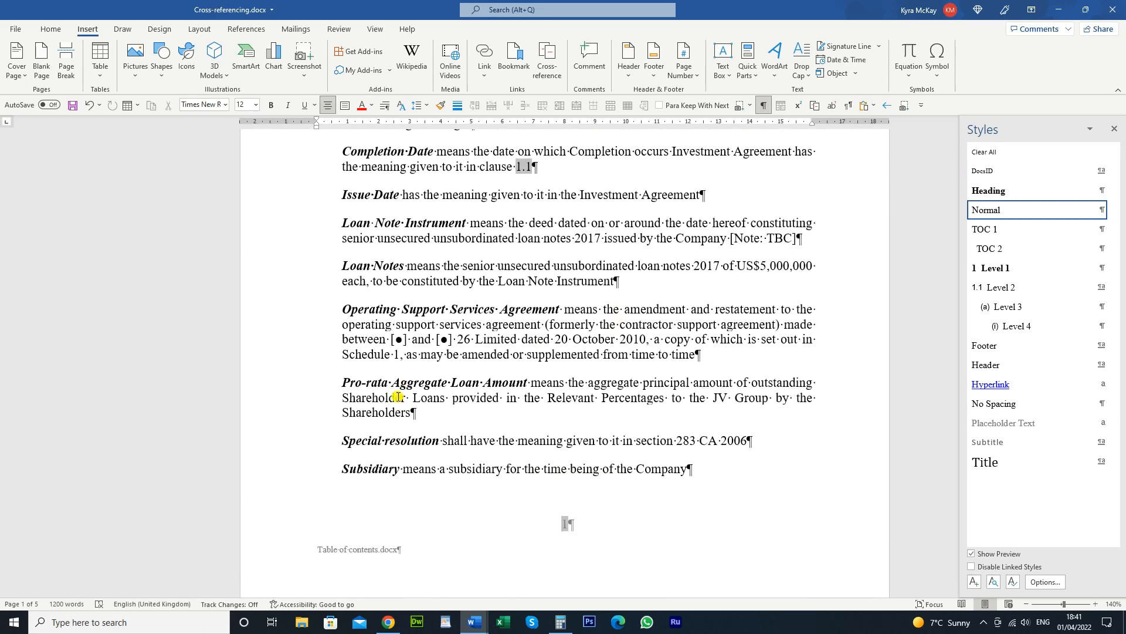
pyautogui.click(398, 354)
pyautogui.hotkey('ctrl', 'shift', 'Left')
pyautogui.hotkey('ctrl', 'shift', 'Left')
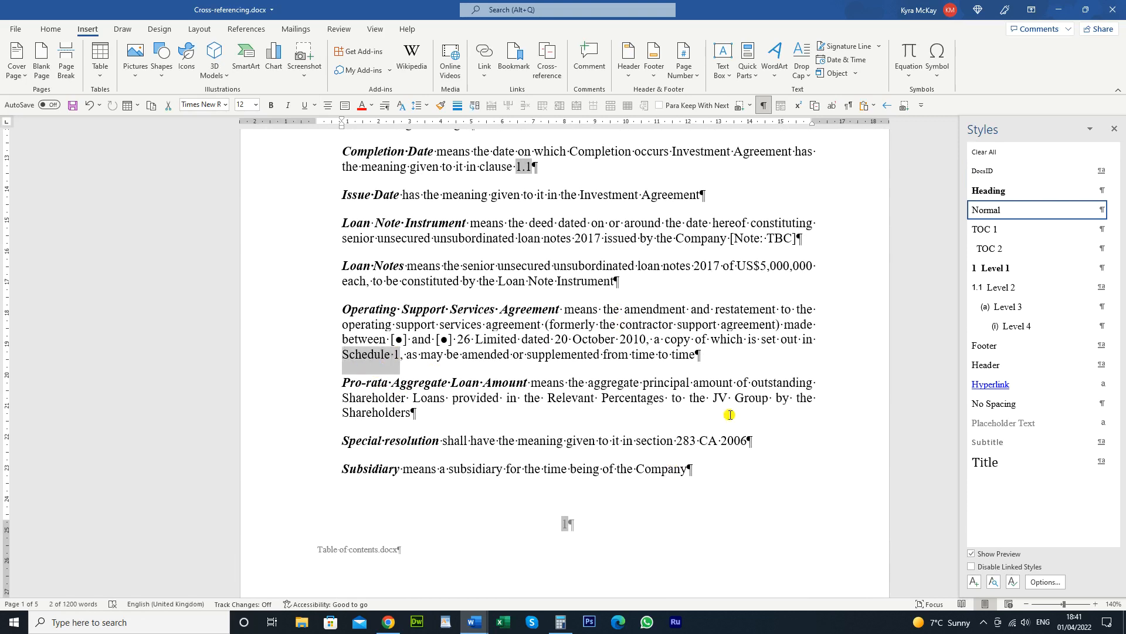
# Insert a Bookmark-type cross-reference to schedule1 over the selected text
pyautogui.click(544, 69)
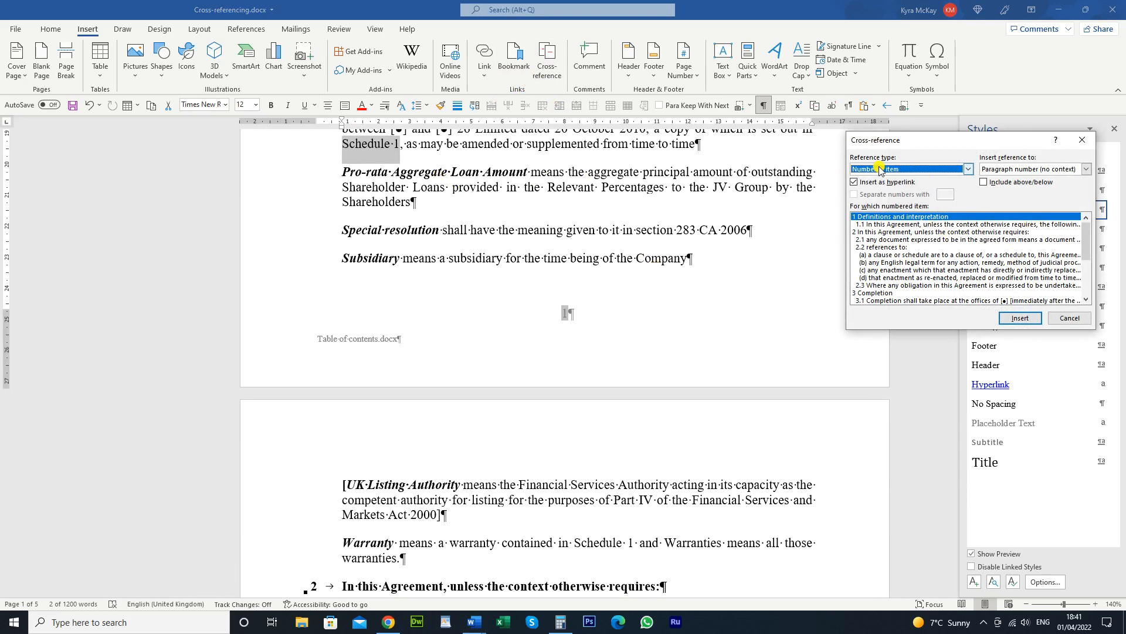
pyautogui.click(968, 169)
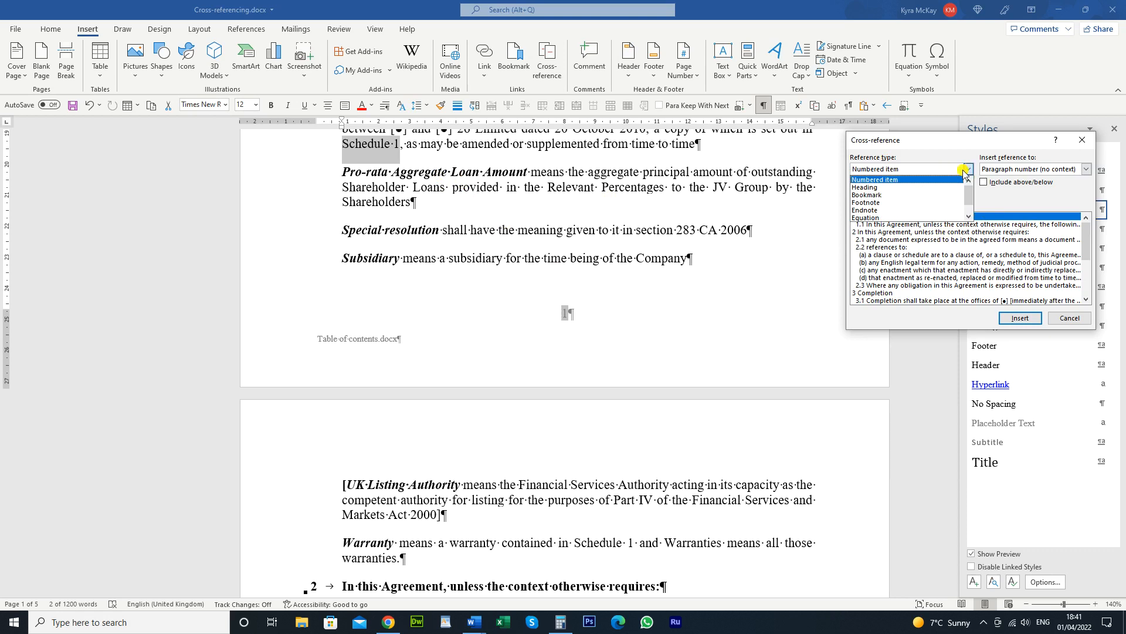
pyautogui.click(887, 196)
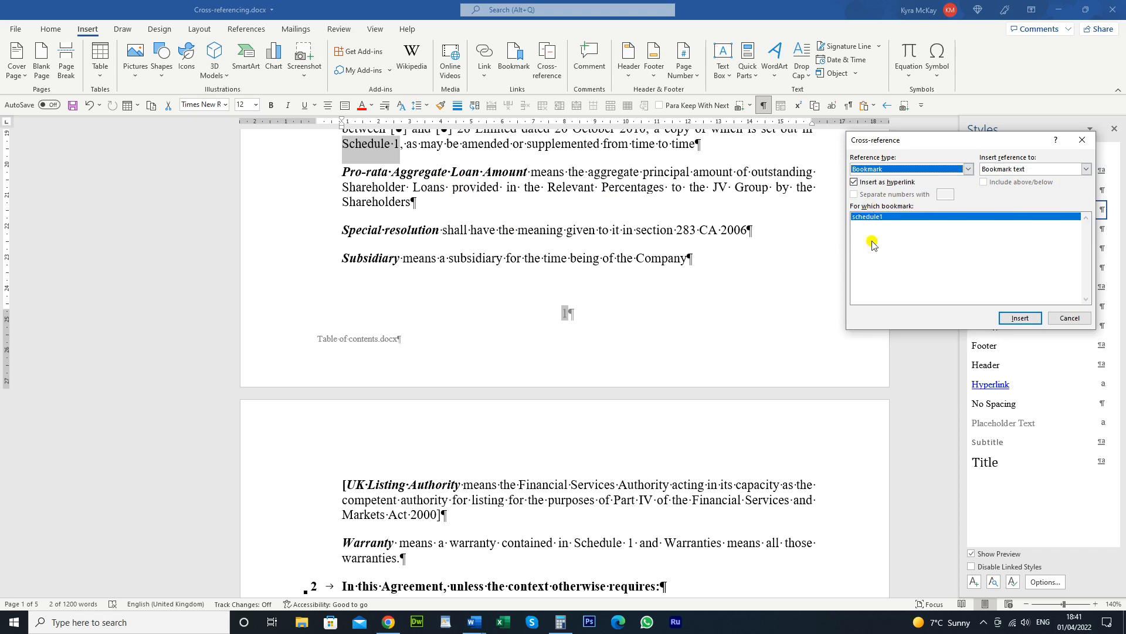
pyautogui.click(873, 218)
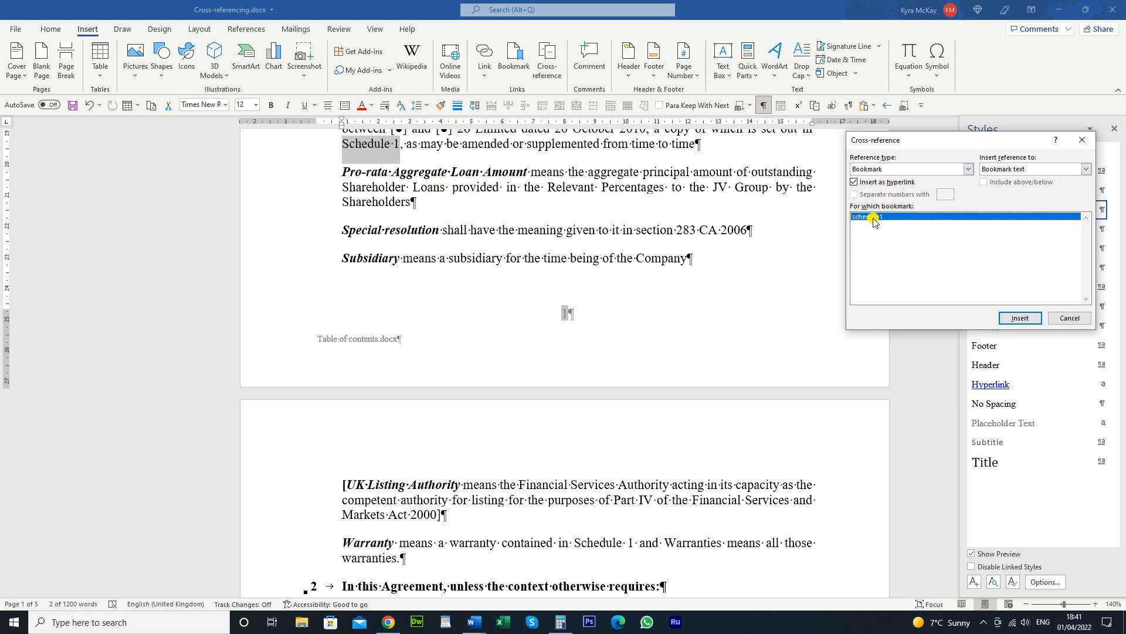
pyautogui.click(1019, 318)
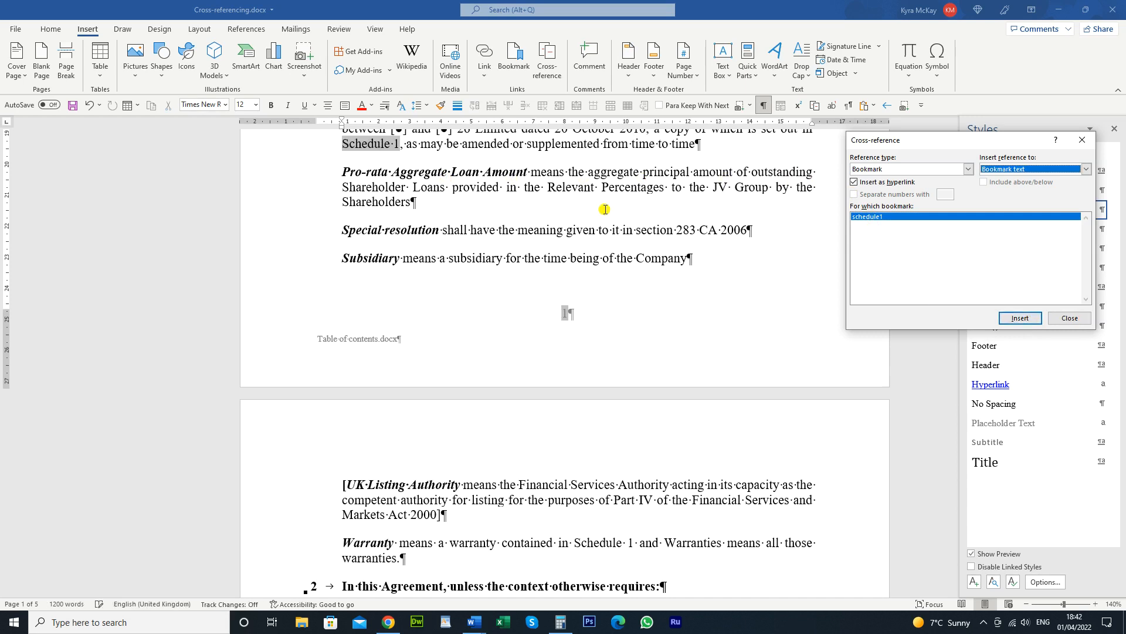
pyautogui.scroll(2, 565, 335)
pyautogui.click(472, 258)
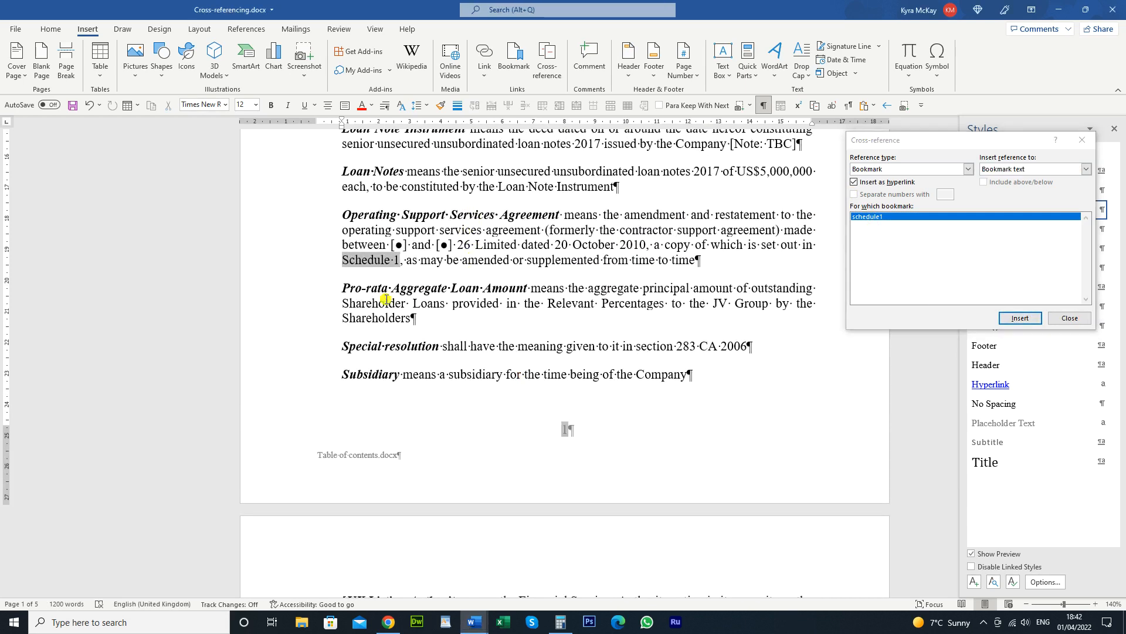
# Follow the Schedule 1 link to its page, then scroll back up to the clause 2 definitions
pyautogui.keyDown('ctrl'); pyautogui.click(380, 261); pyautogui.keyUp('ctrl')
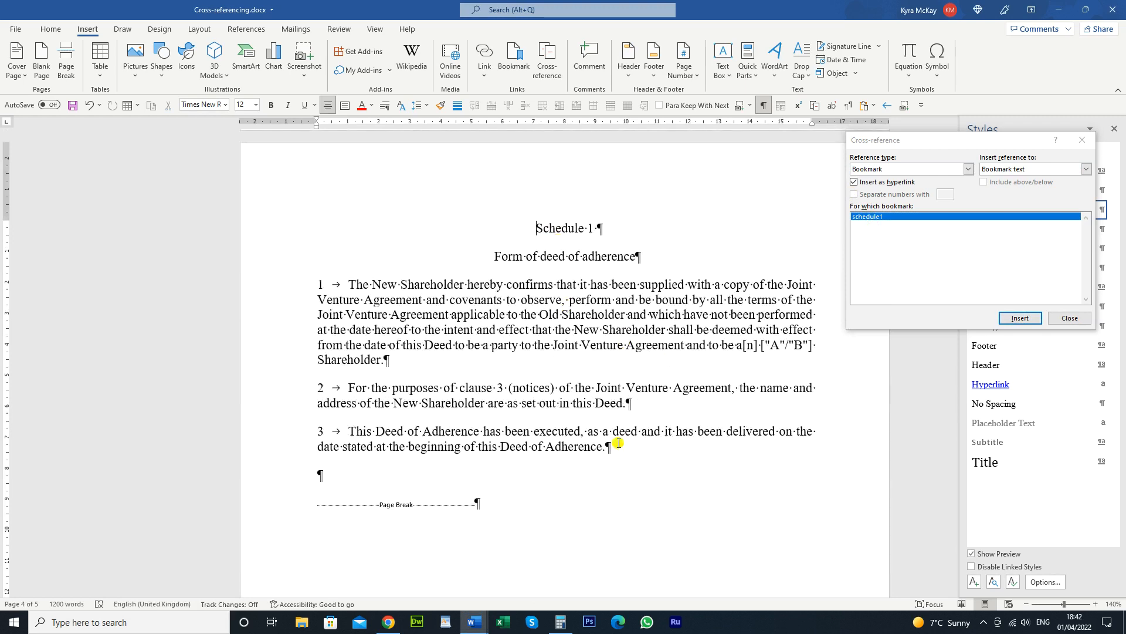
pyautogui.scroll(6, 604, 311)
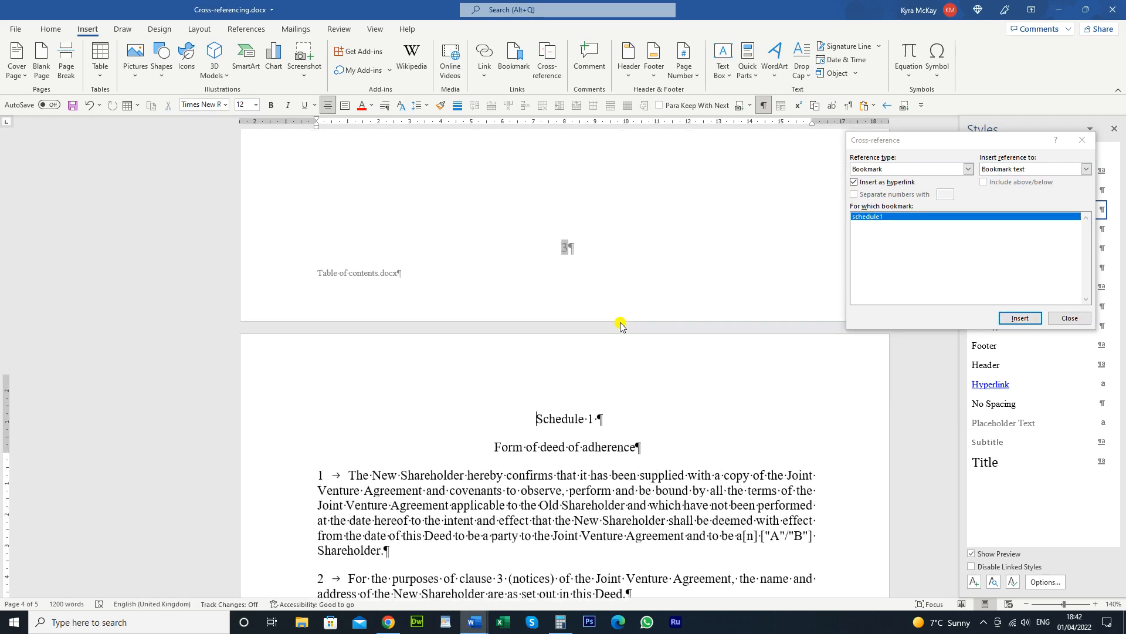
pyautogui.scroll(10, 620, 322)
pyautogui.scroll(-7, 620, 323)
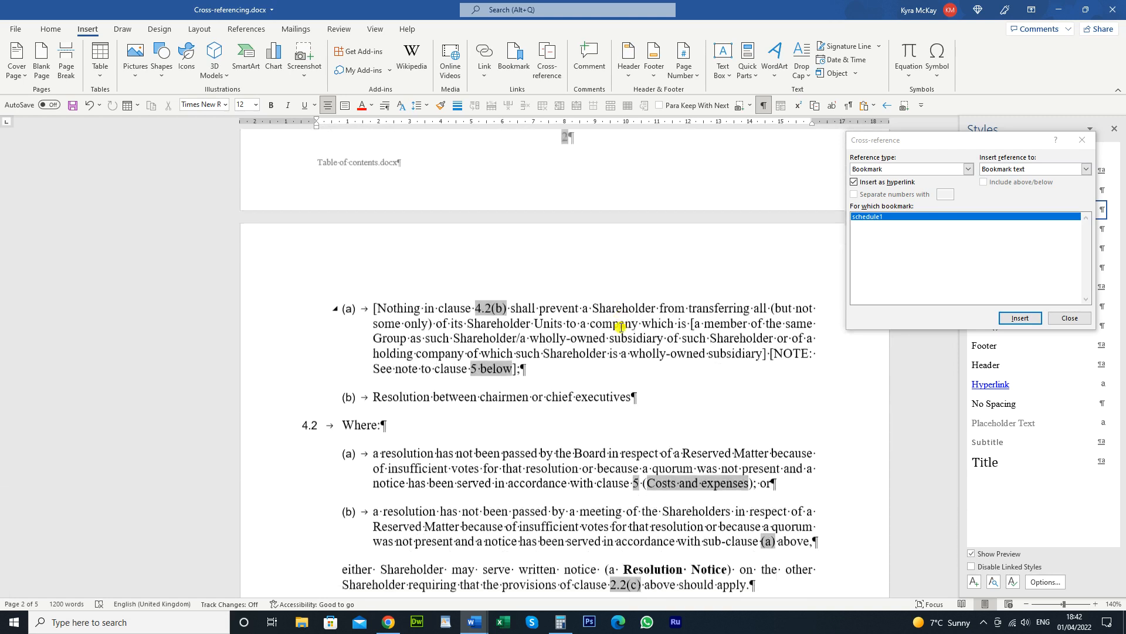
pyautogui.scroll(7, 622, 328)
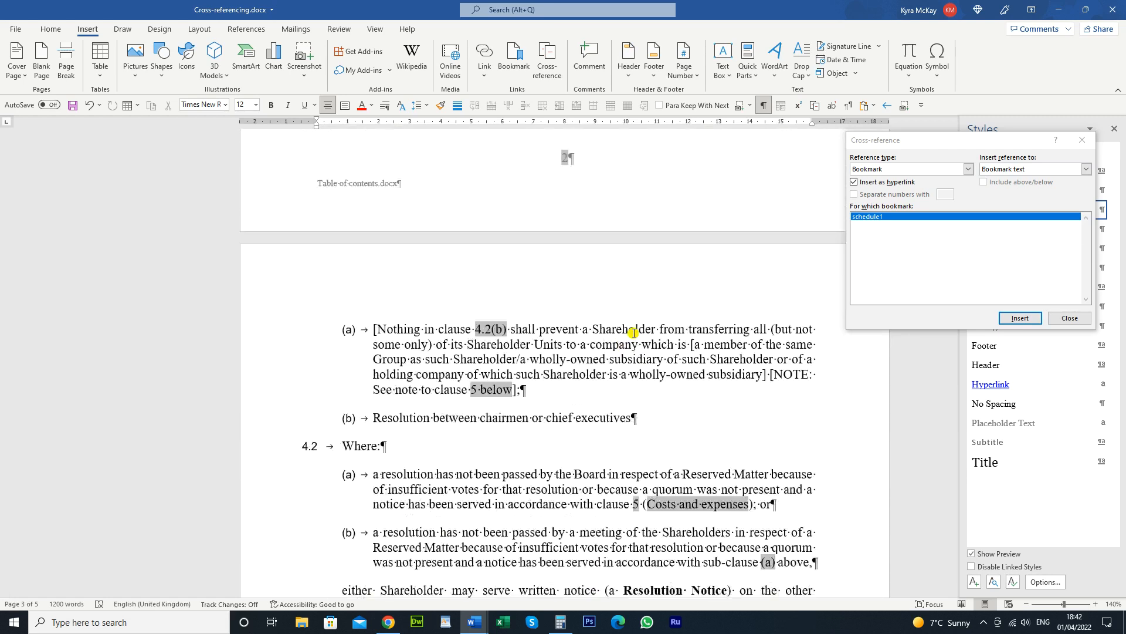
pyautogui.scroll(-6, 633, 332)
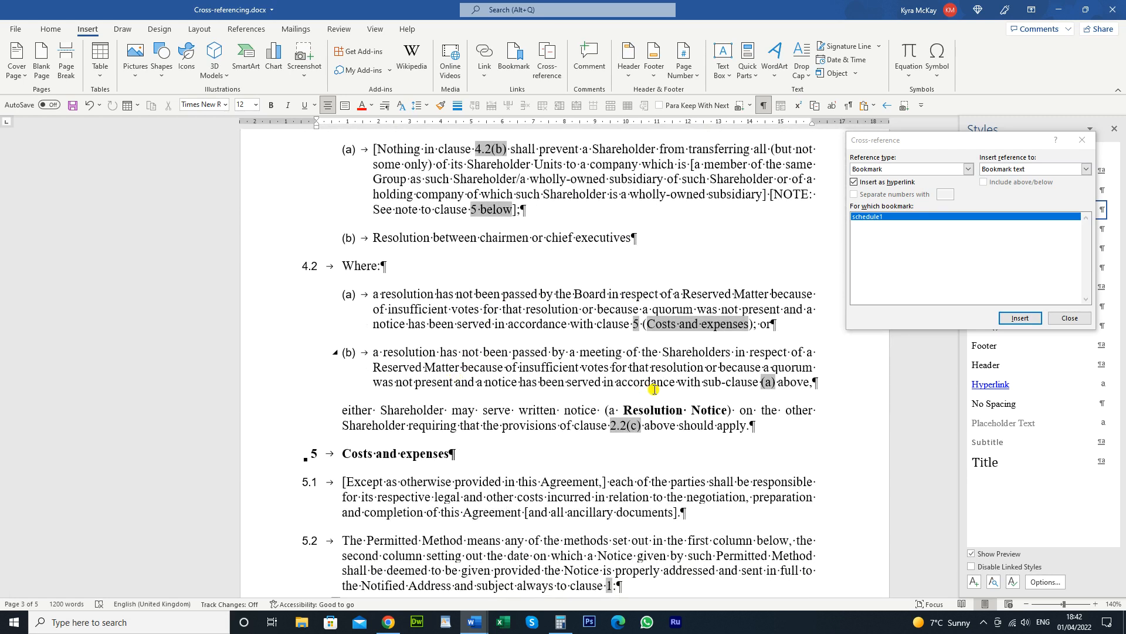
pyautogui.scroll(2, 652, 445)
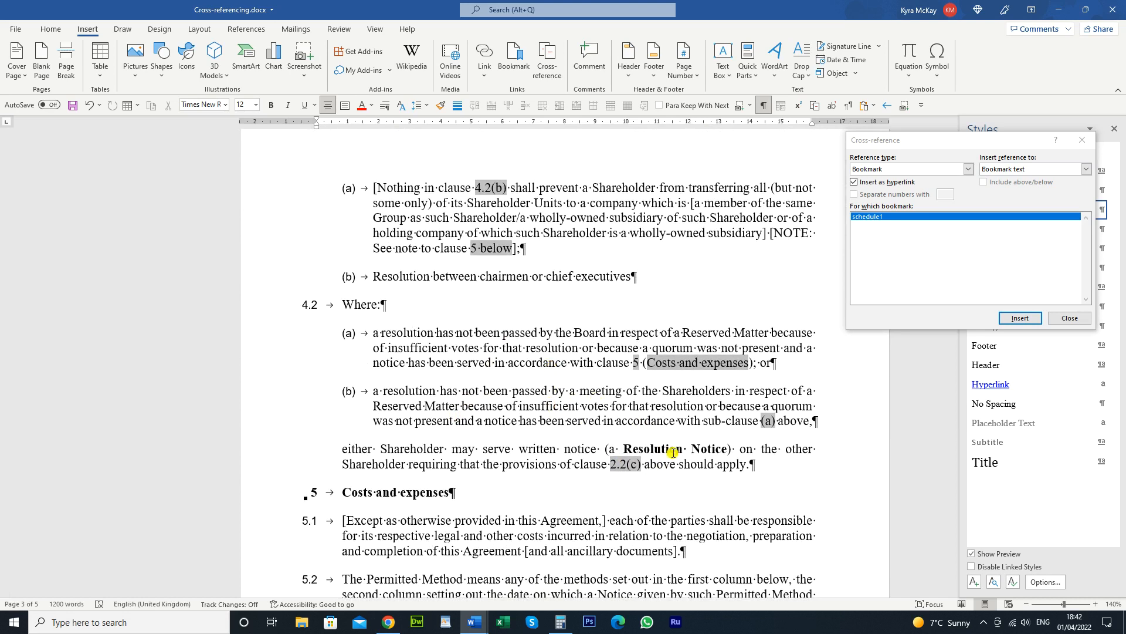
pyautogui.scroll(12, 640, 470)
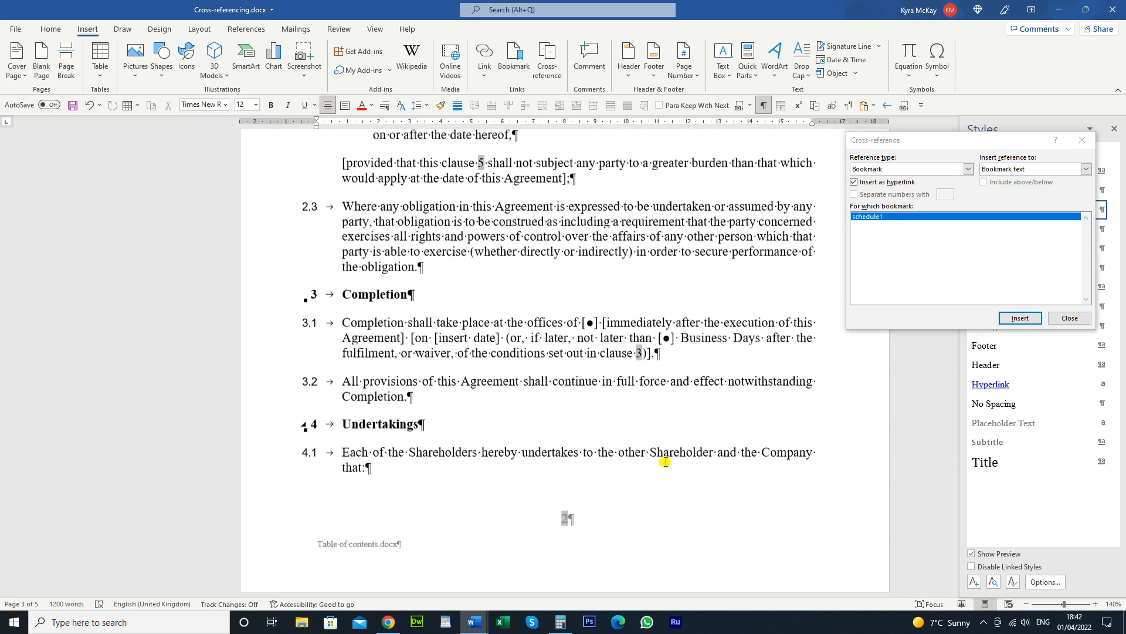
pyautogui.scroll(6, 666, 459)
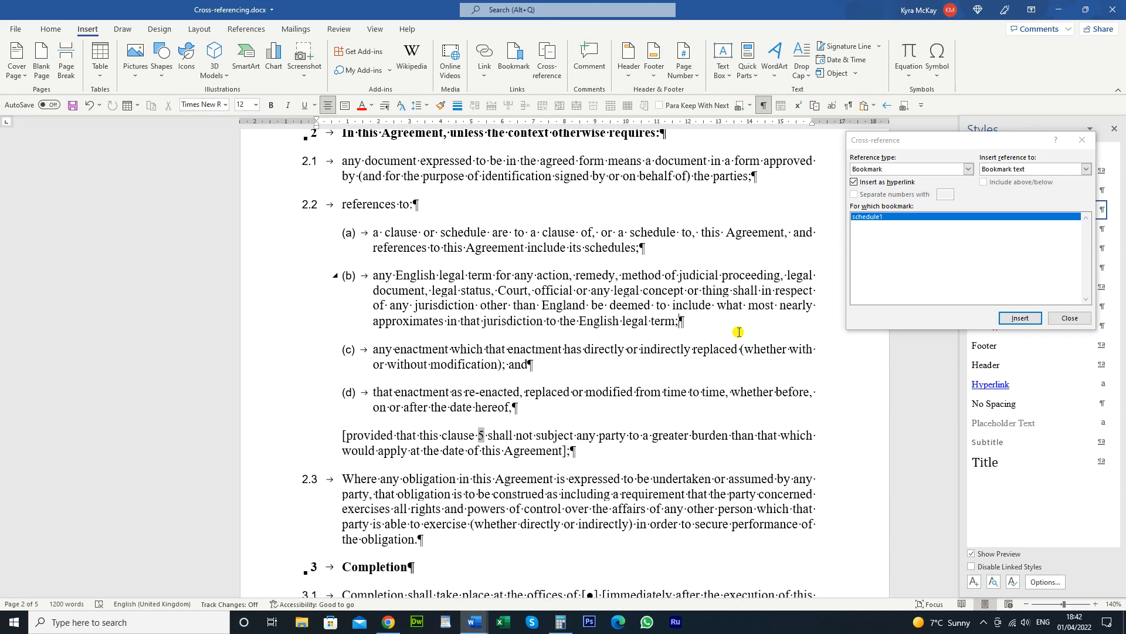
# Add a new sub-clause 2.2(c) after 2.2(b) containing placeholder text 'fjdklfjdklsfds'
pyautogui.press('Return')
pyautogui.write('fjdklfjdklsfds')
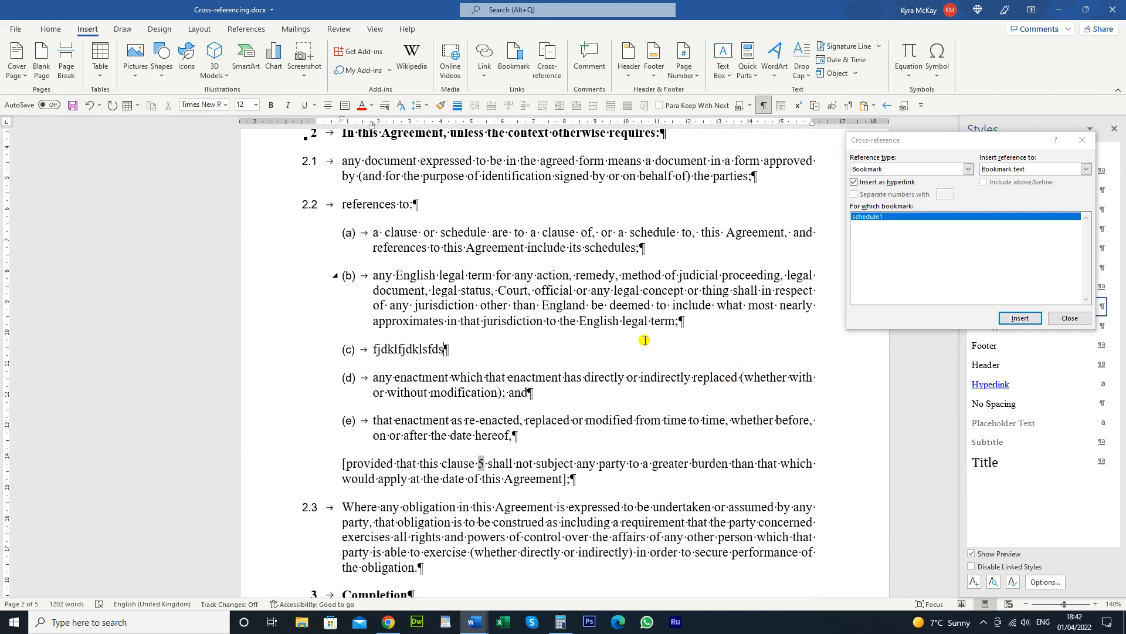
pyautogui.scroll(-20, 657, 339)
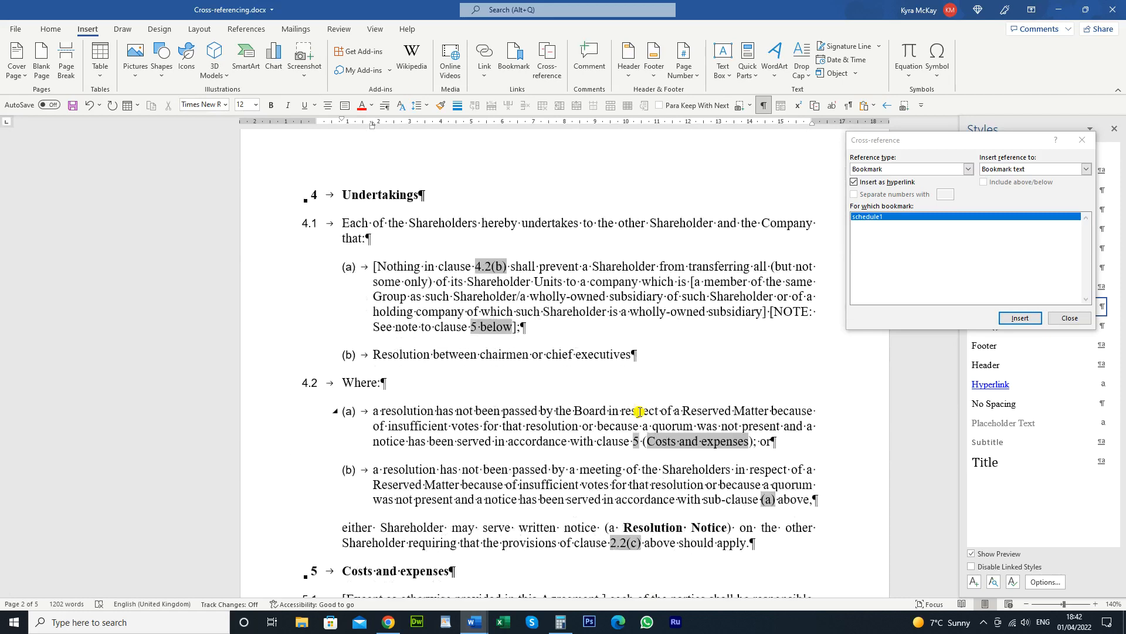
pyautogui.scroll(-3, 639, 411)
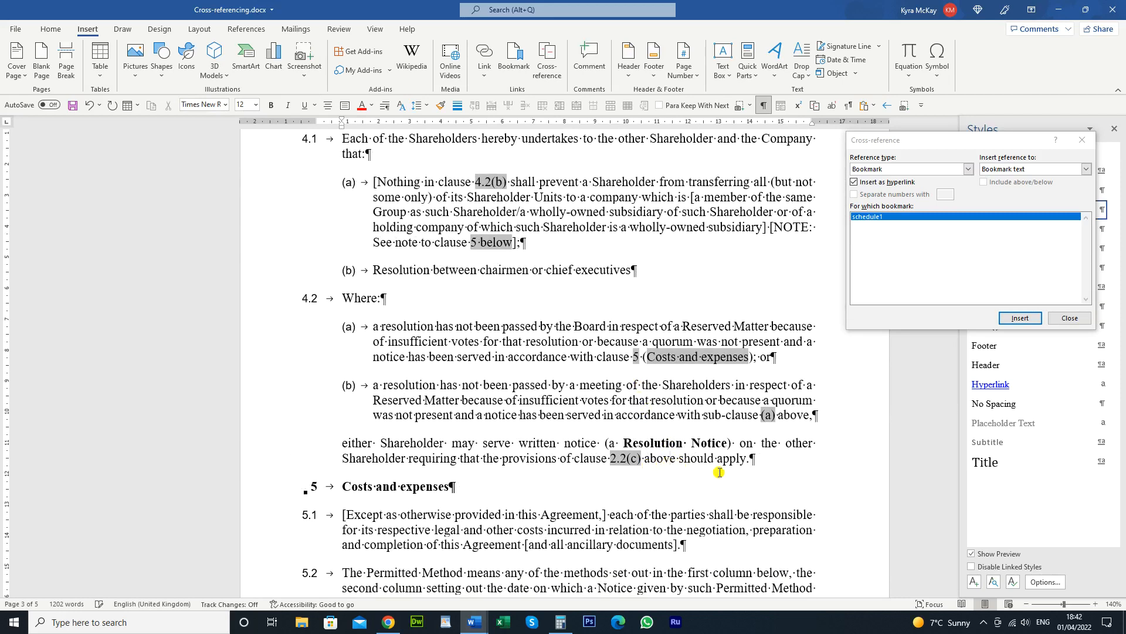
pyautogui.scroll(12, 548, 407)
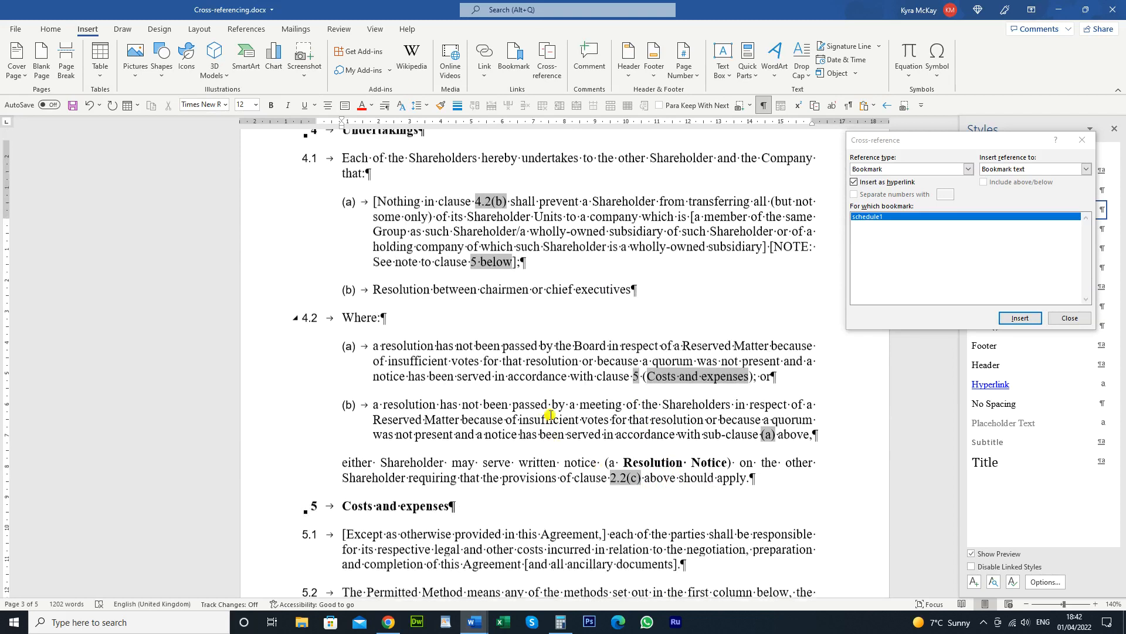
pyautogui.scroll(18, 548, 408)
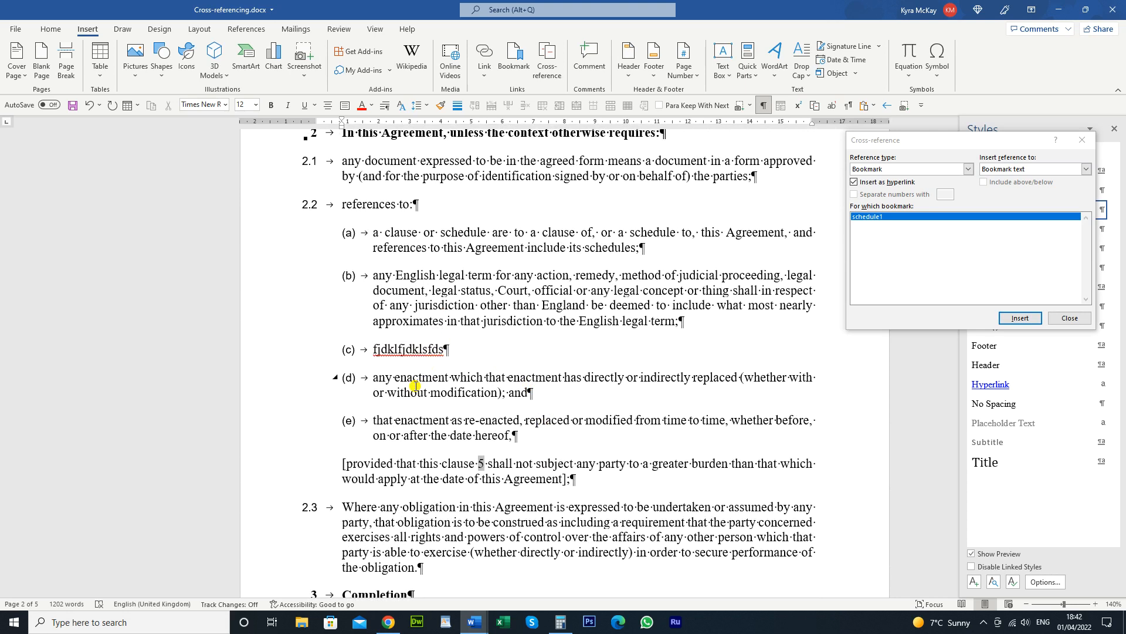
pyautogui.scroll(-20, 414, 385)
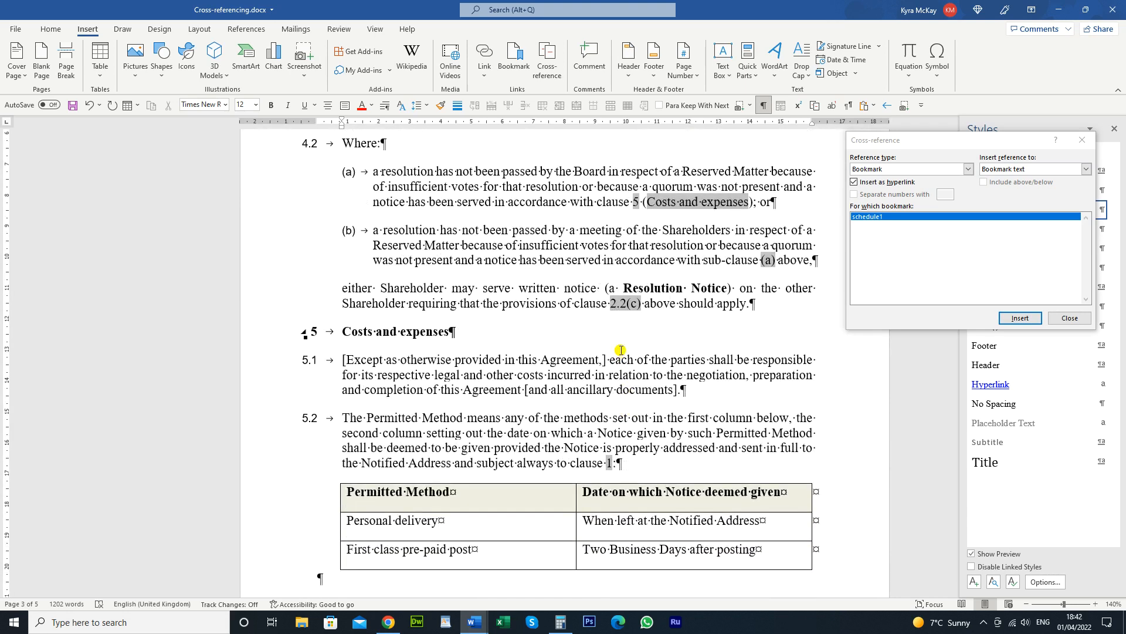
# Update the clause 4.2 cross-reference field with F9 so it reads 2.2(d), then select all and deselect
pyautogui.click(663, 304)
pyautogui.press('F9')
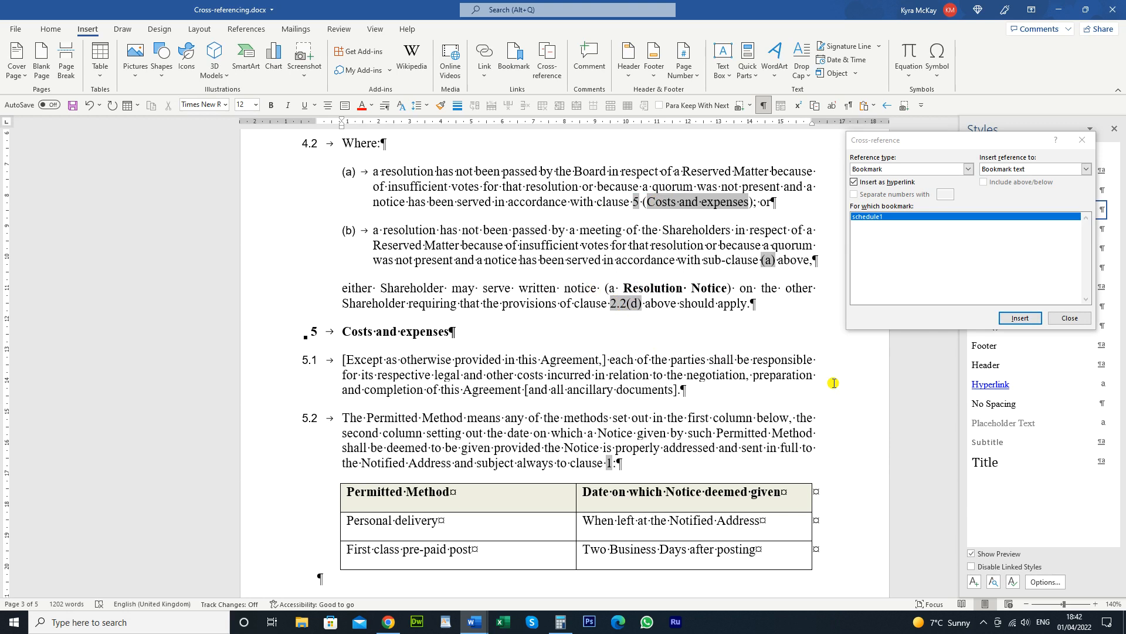
pyautogui.hotkey('ctrl', 'a')
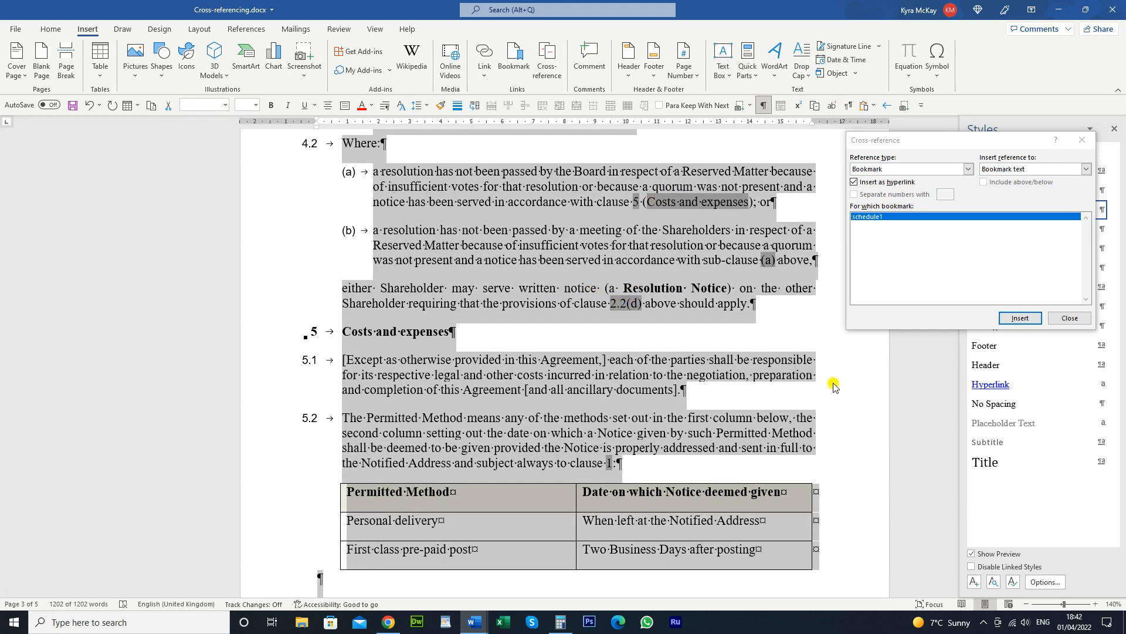
pyautogui.click(693, 365)
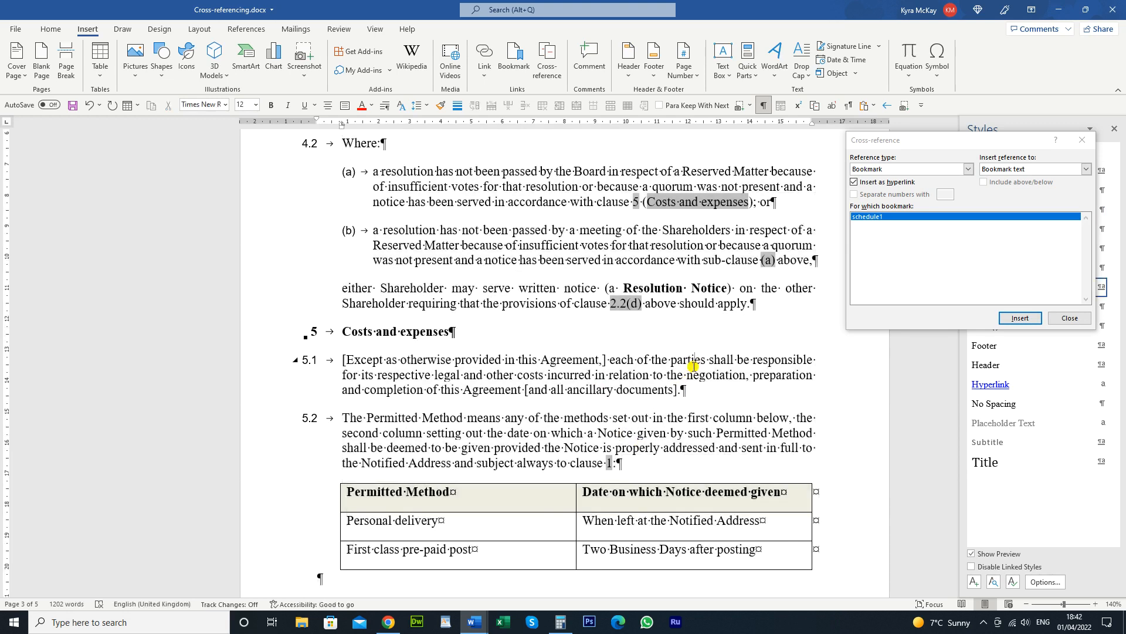